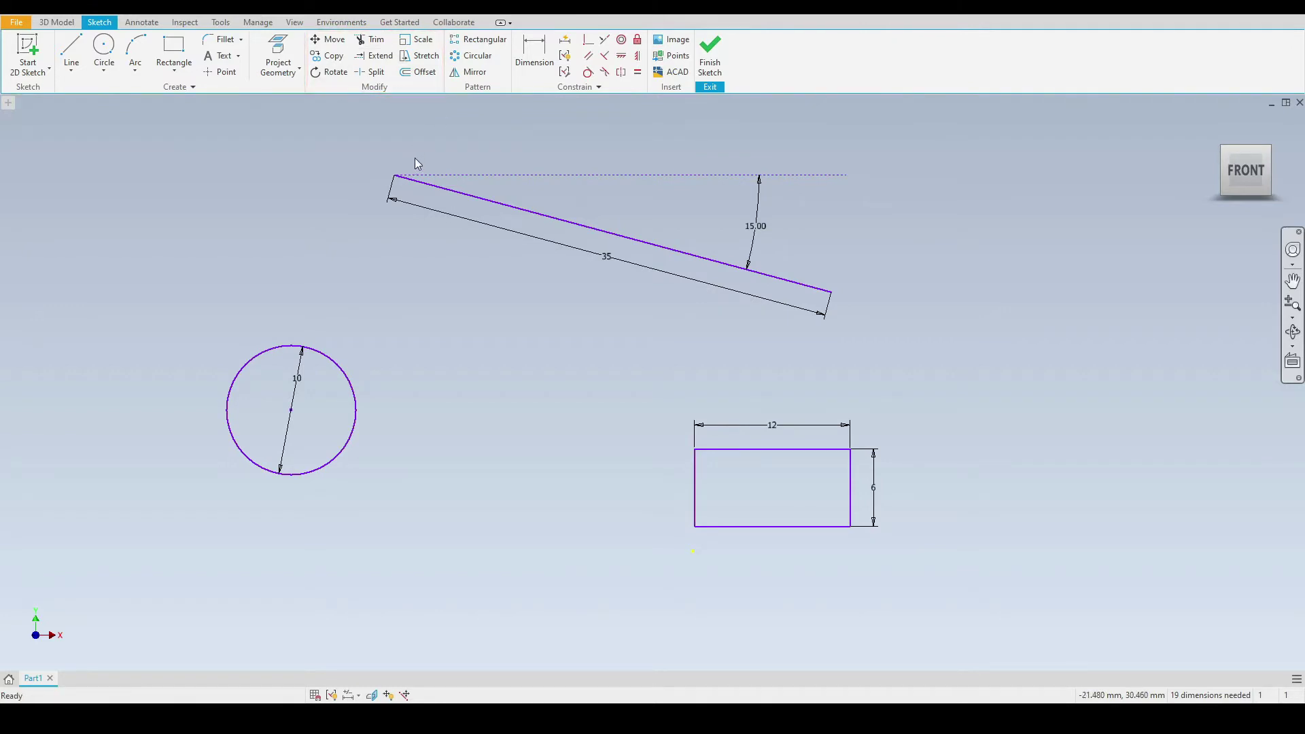
Move the 10-diameter circle by its centre to a temporary spot on the right.
click(329, 39)
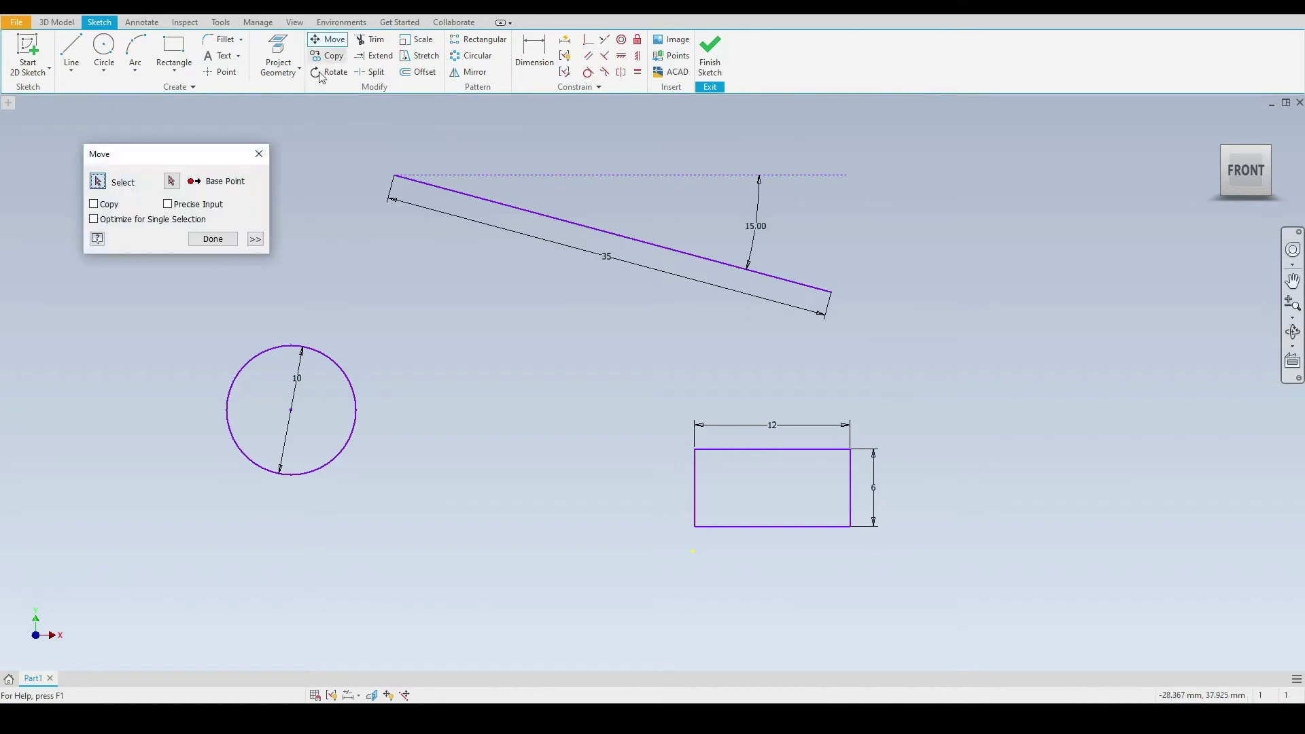
drag(188, 160, 204, 178)
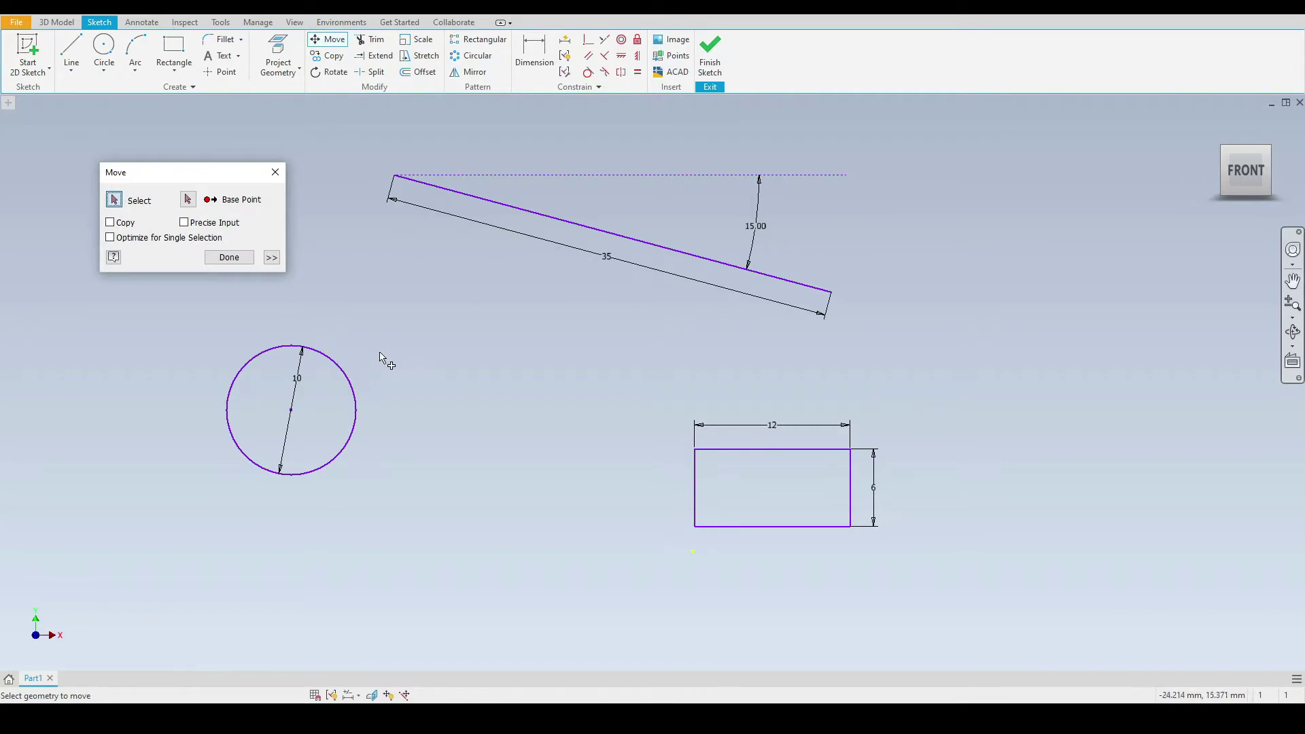
click(342, 365)
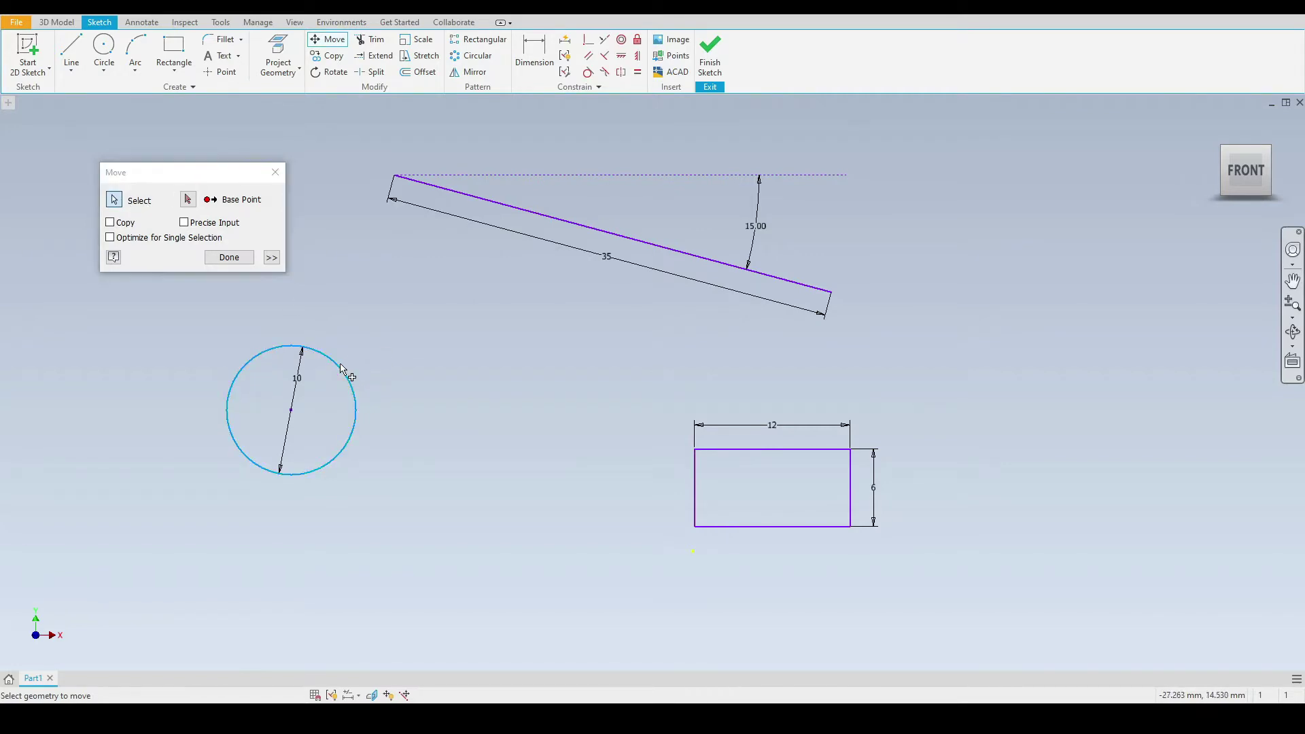
click(190, 201)
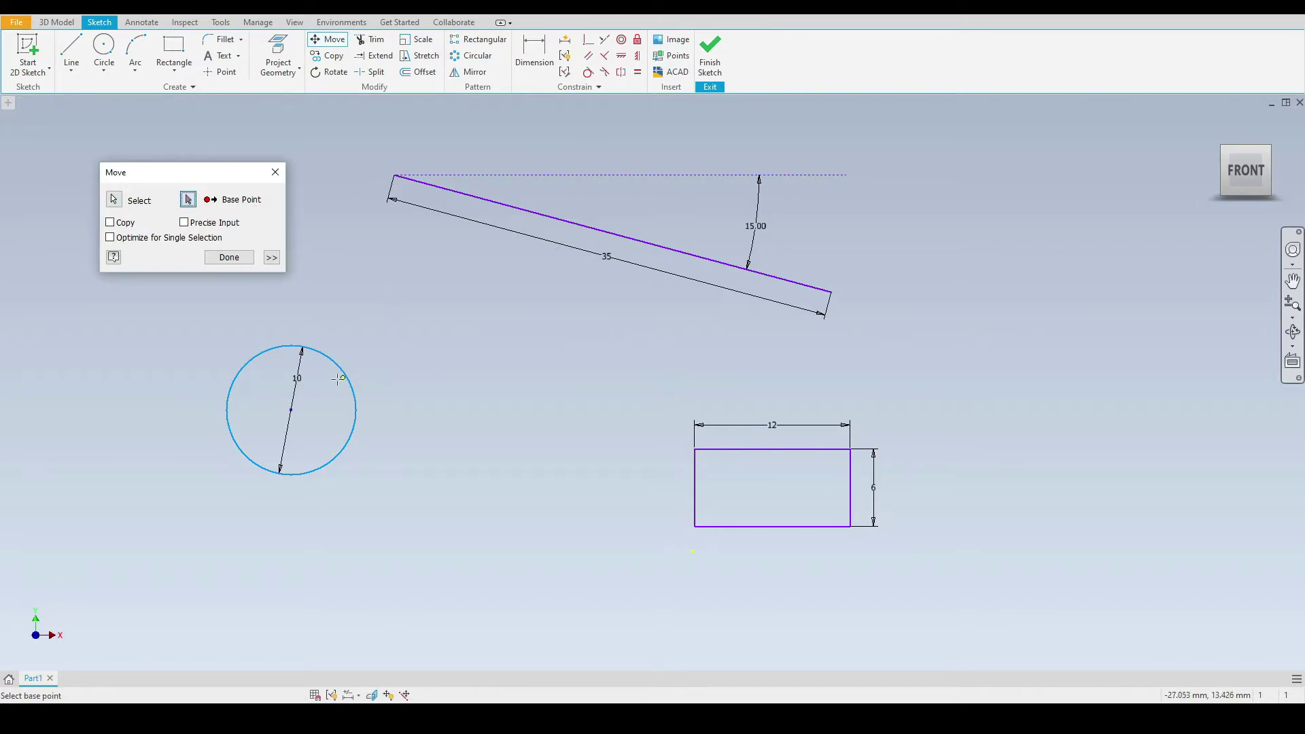
click(293, 410)
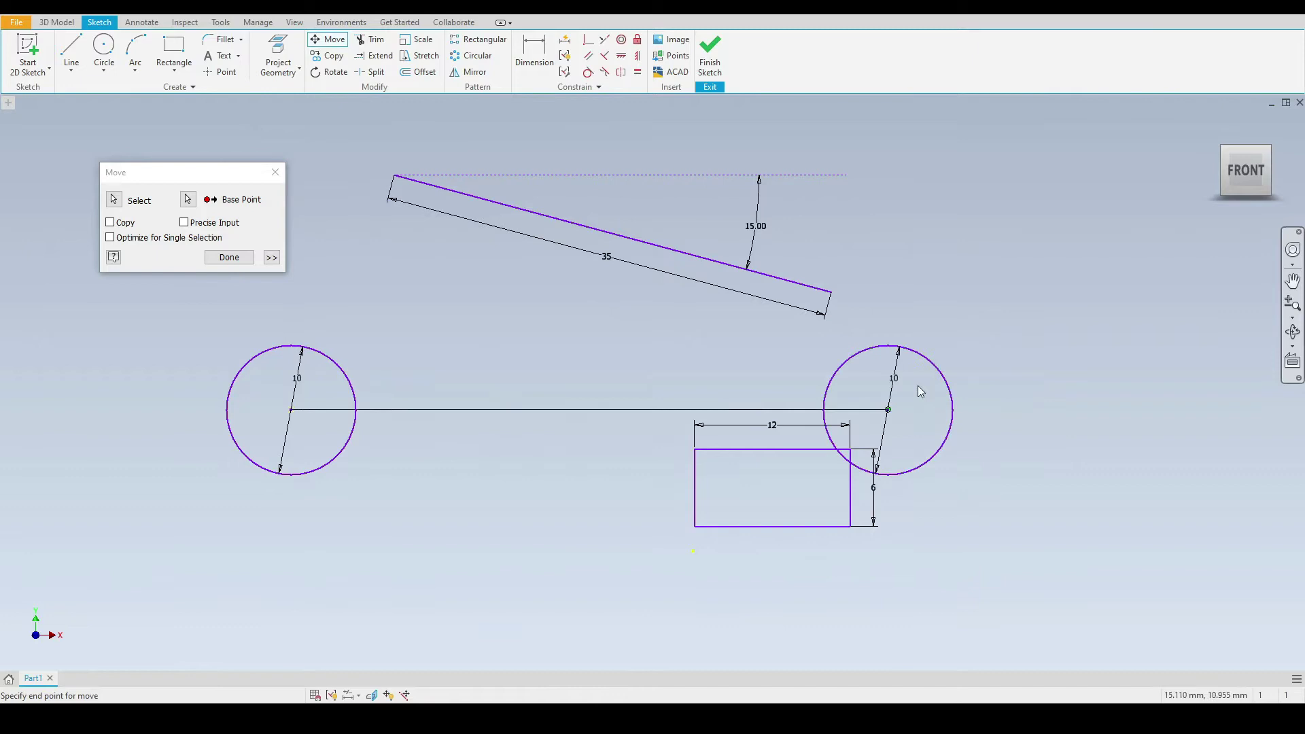
click(1056, 275)
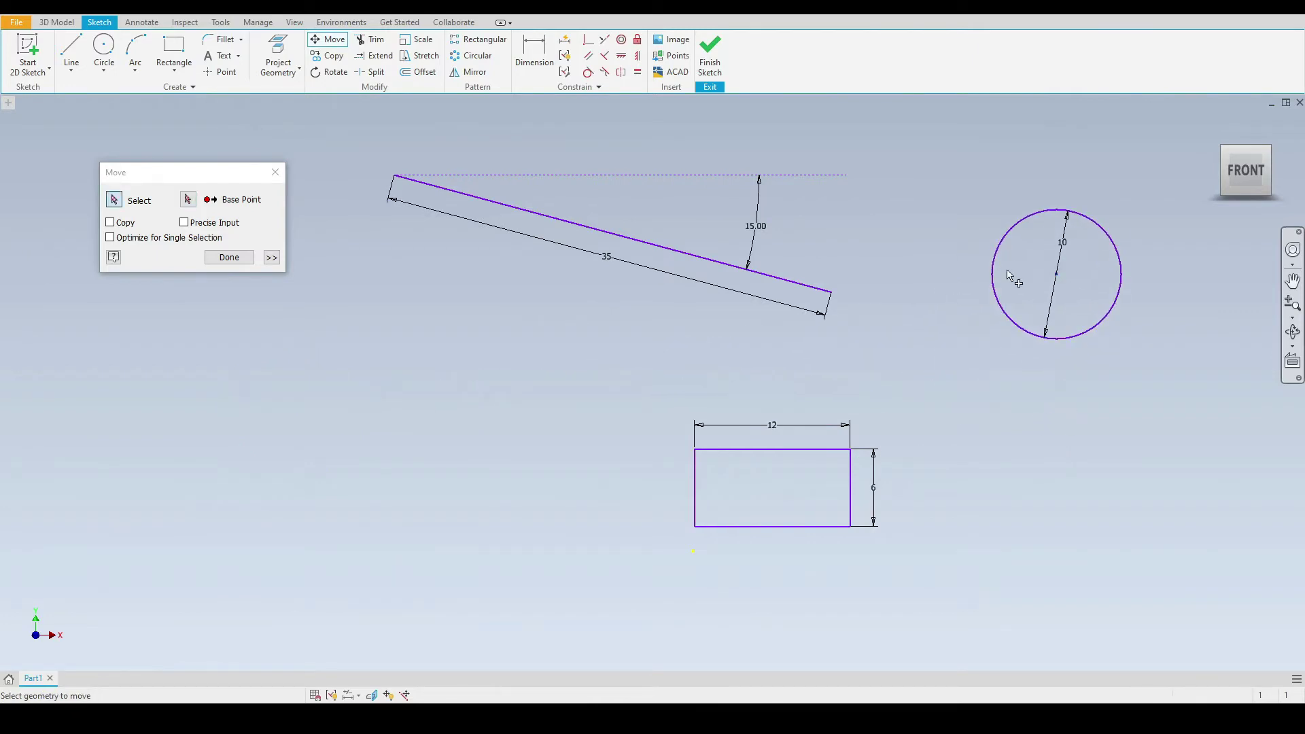
Move the circle again so its centre lands on the 35 line's left endpoint.
click(1013, 236)
click(187, 199)
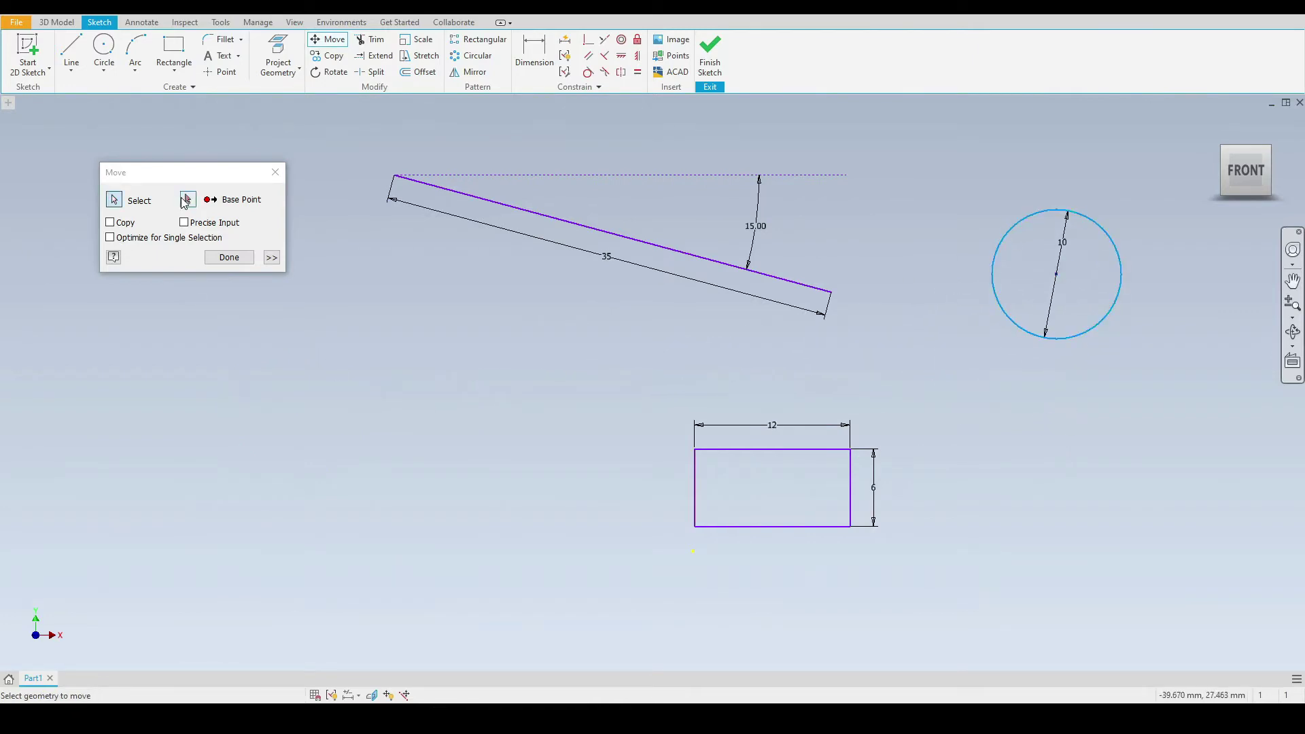
click(1056, 274)
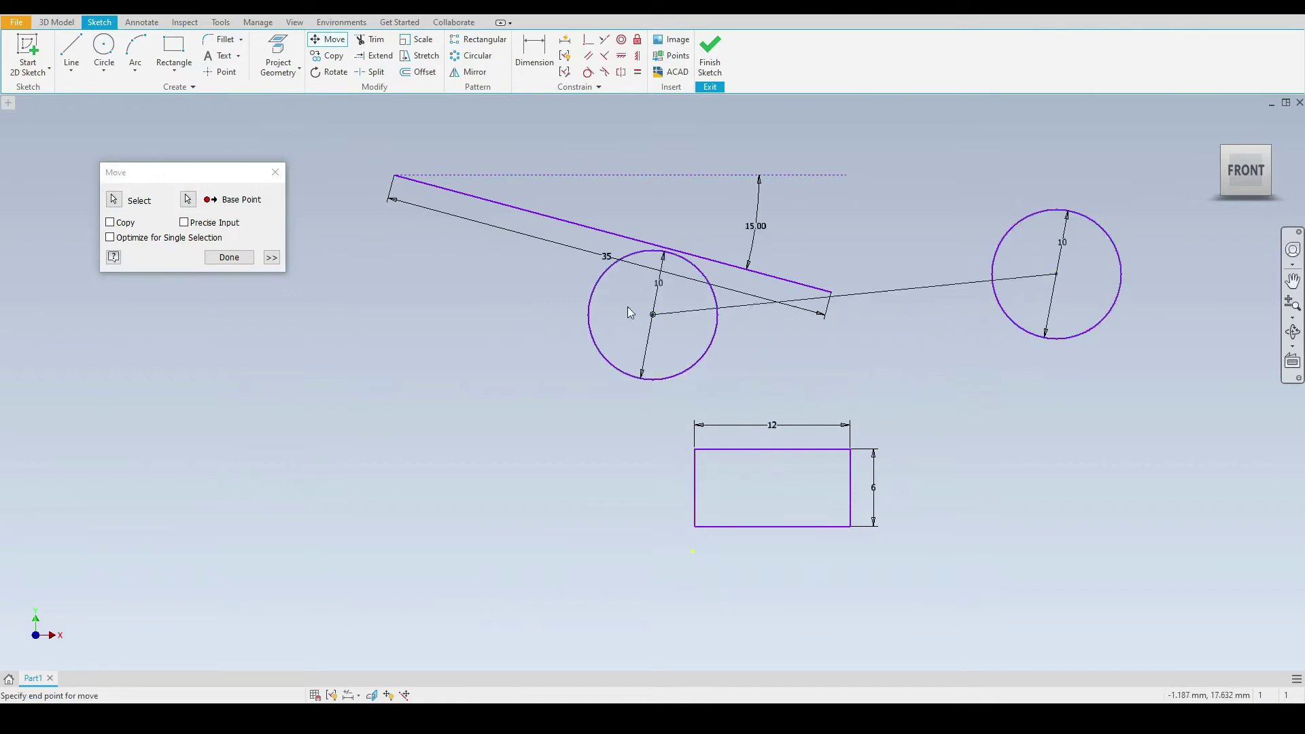
click(395, 176)
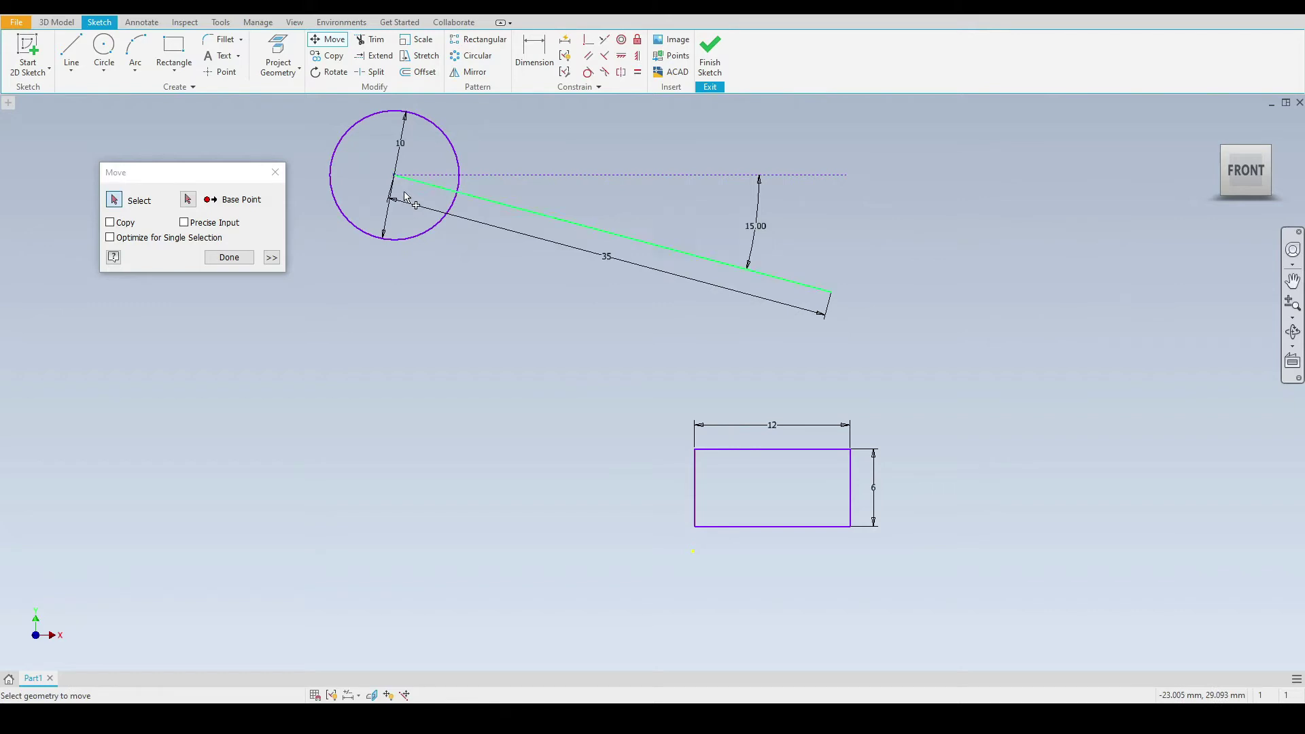
click(235, 257)
Move the 12 by 6 rectangle by its bottom-left corner onto the slanted line's right endpoint.
click(328, 40)
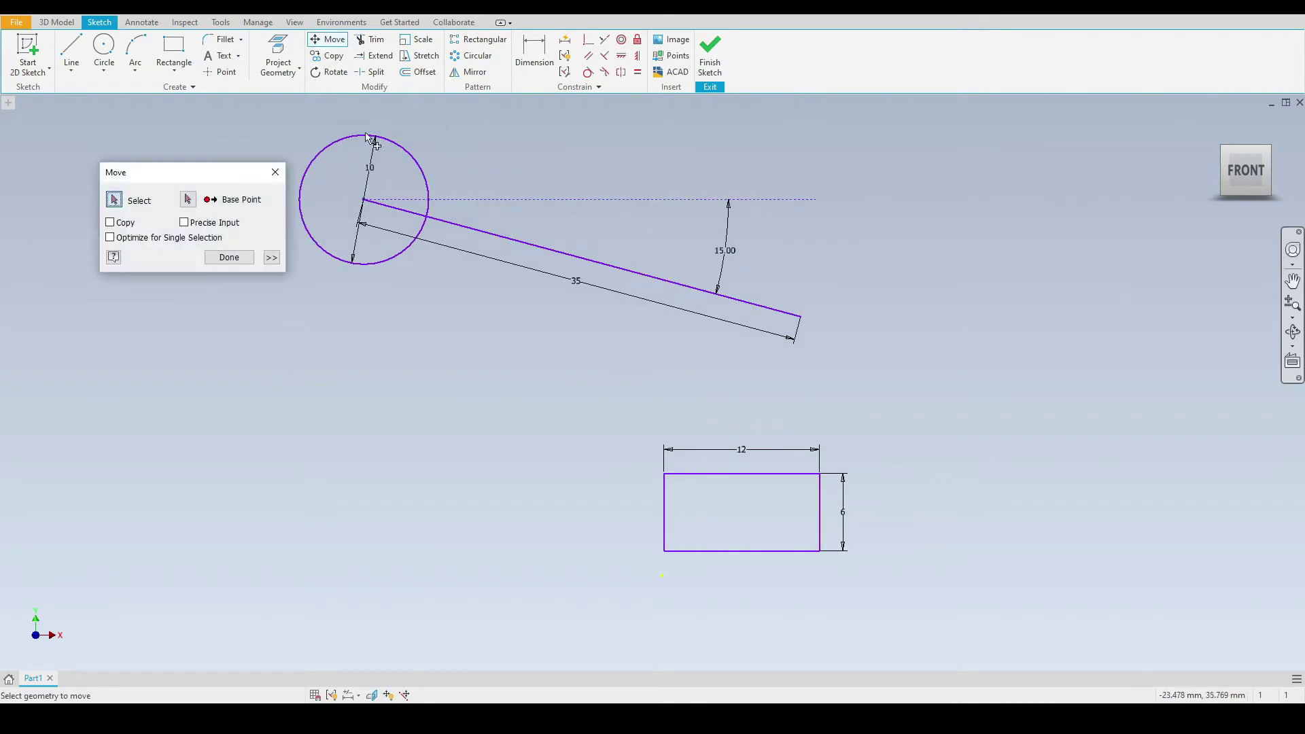
drag(196, 177, 227, 317)
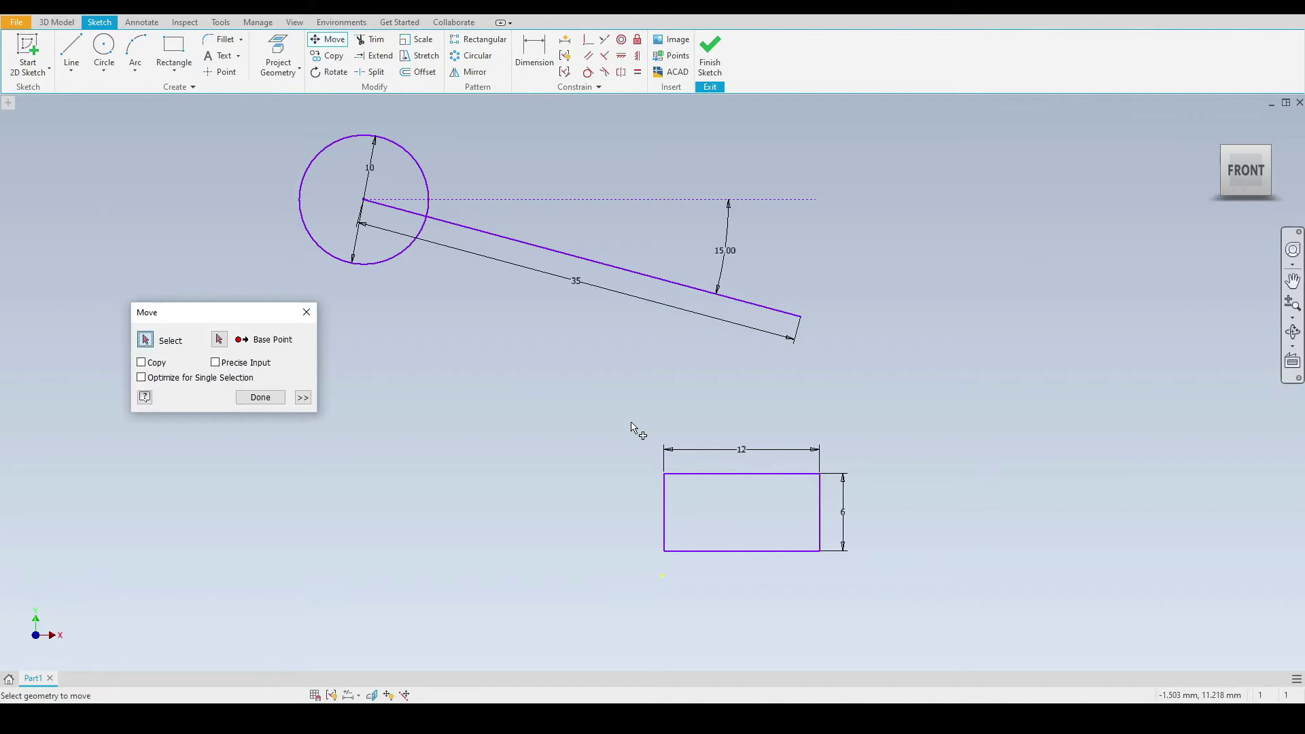
drag(593, 387, 906, 596)
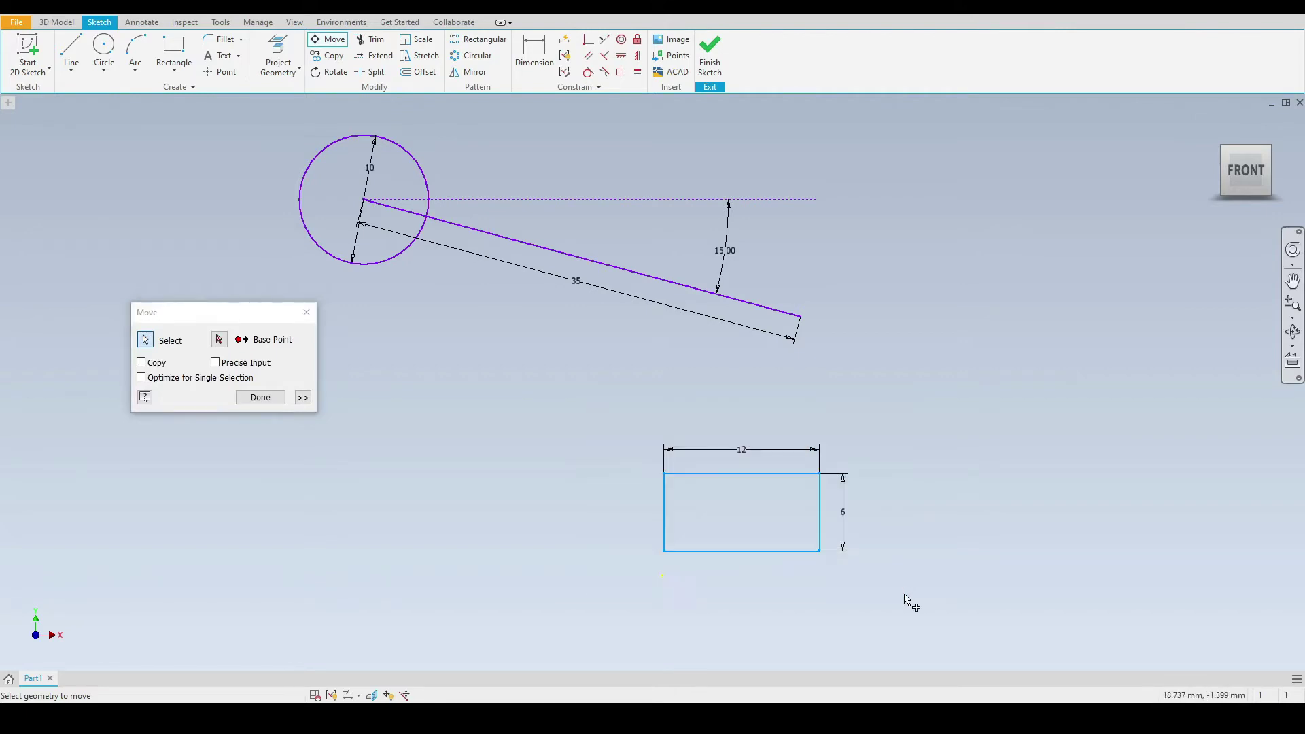
click(219, 339)
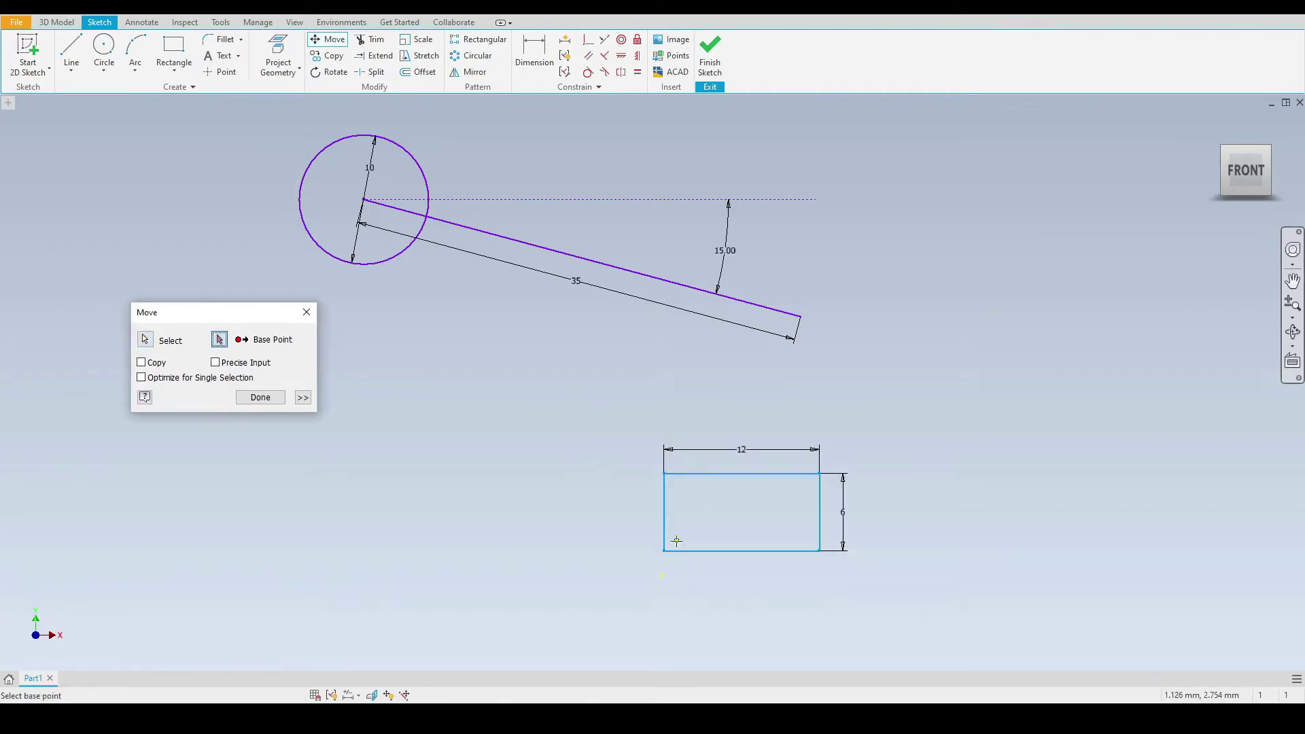
click(665, 551)
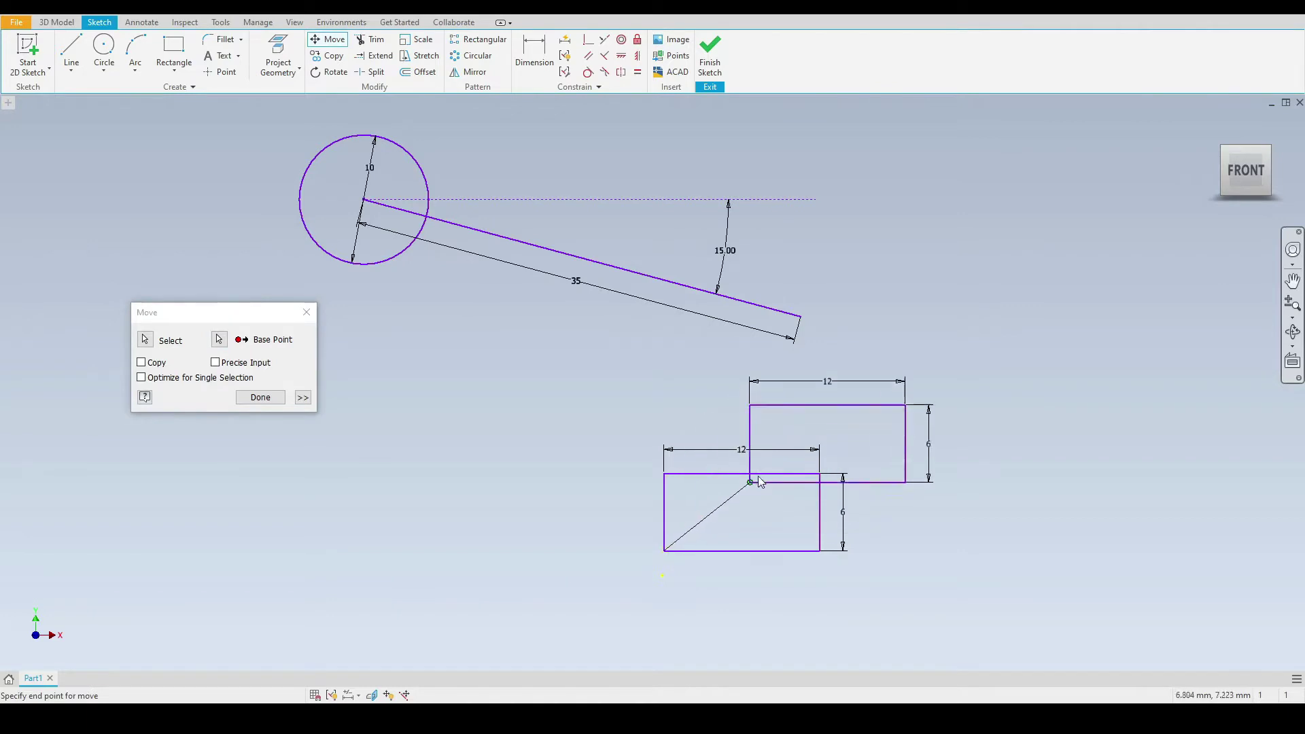
click(801, 317)
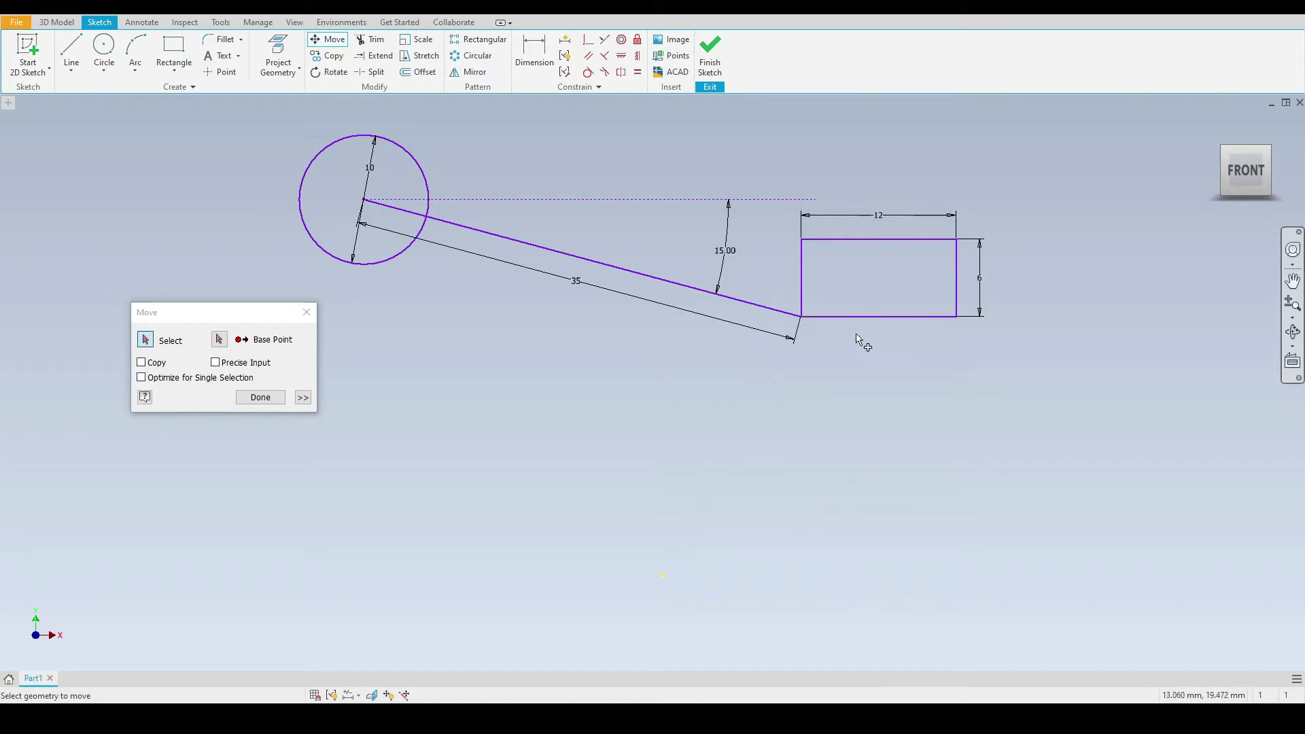
click(261, 398)
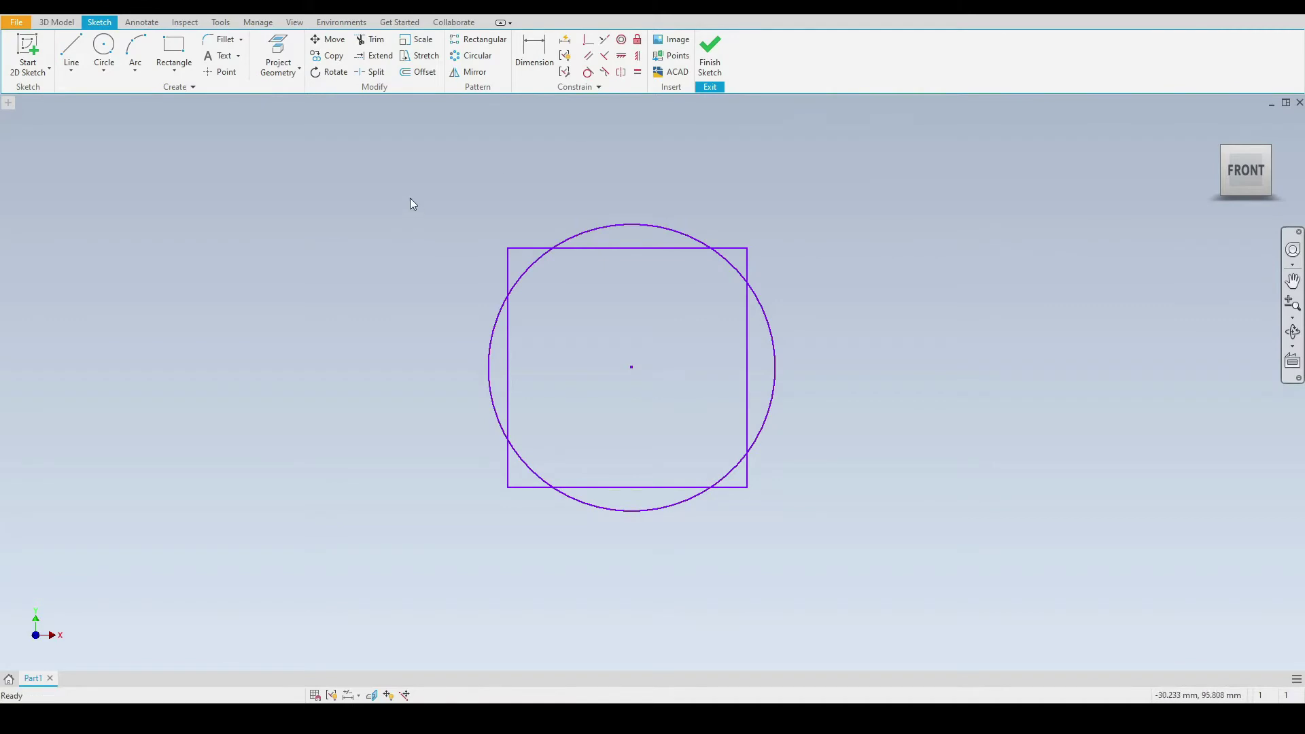
Trim the circle's top and lower-left arcs and the square's right and bottom edge pieces.
click(374, 43)
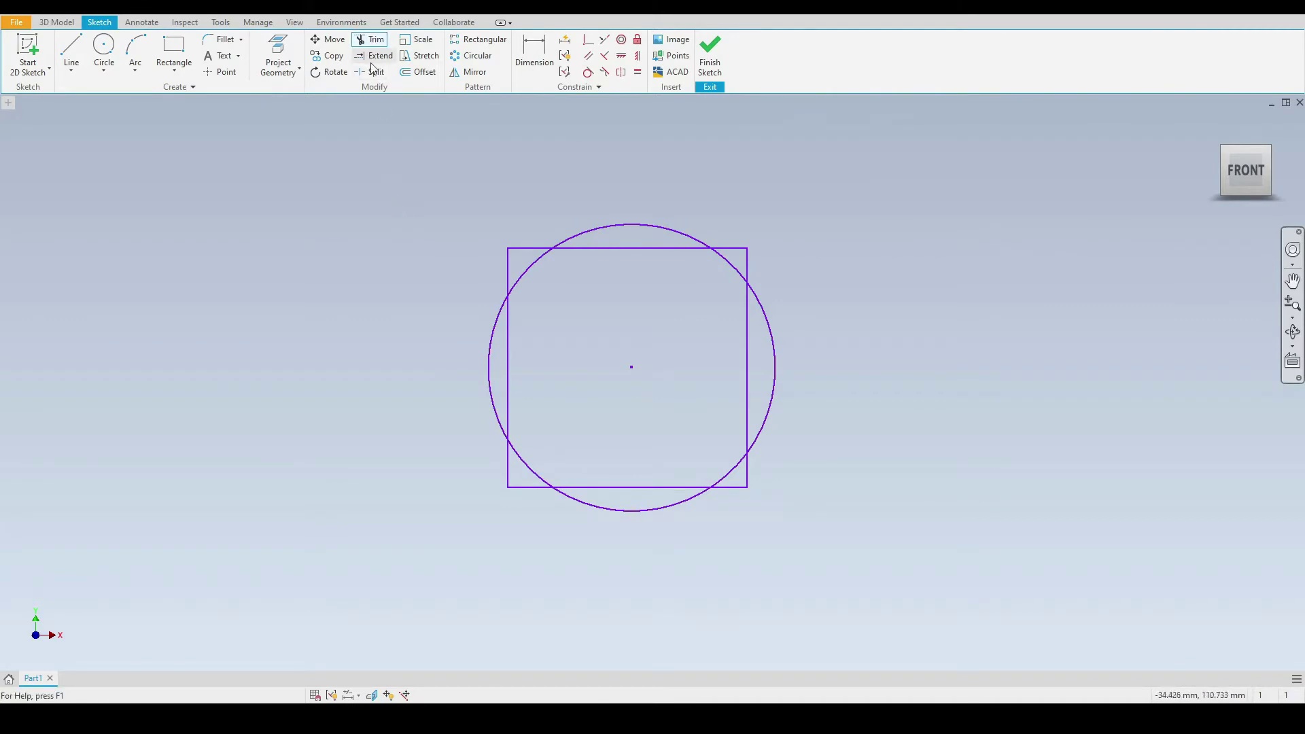
click(632, 230)
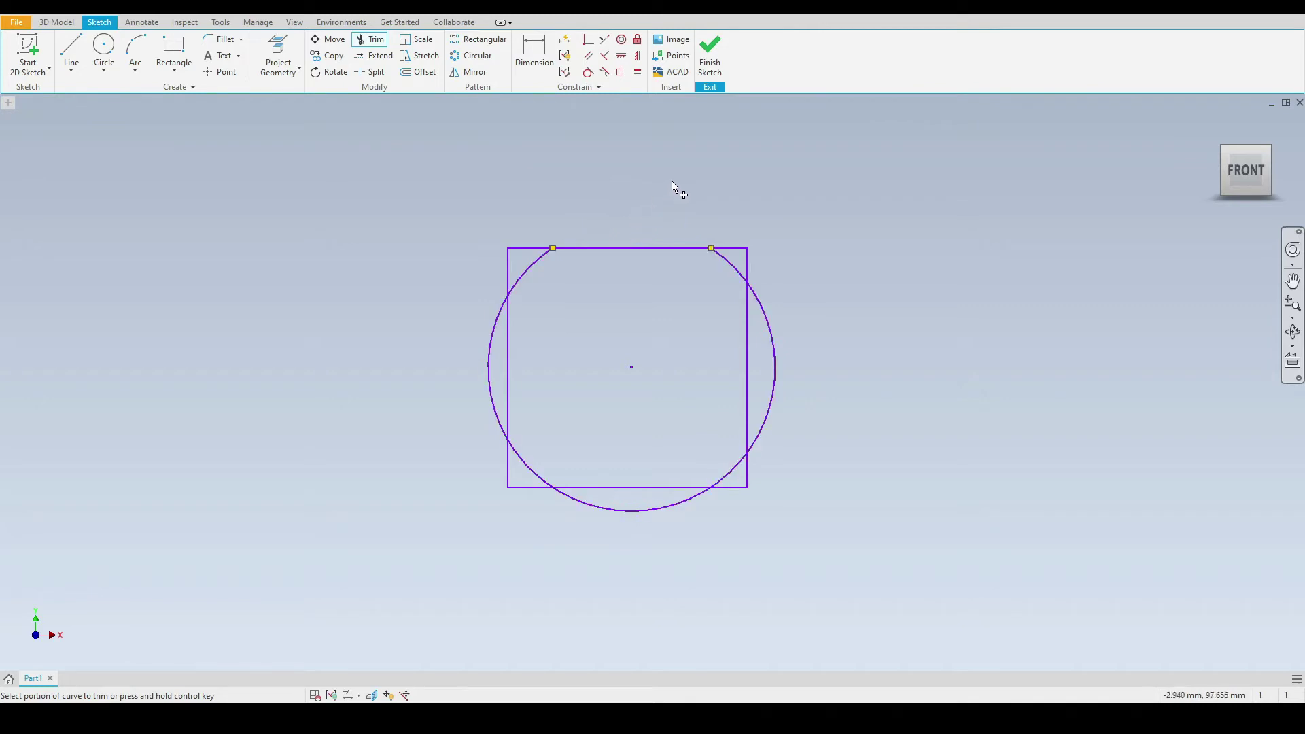
click(748, 344)
click(633, 488)
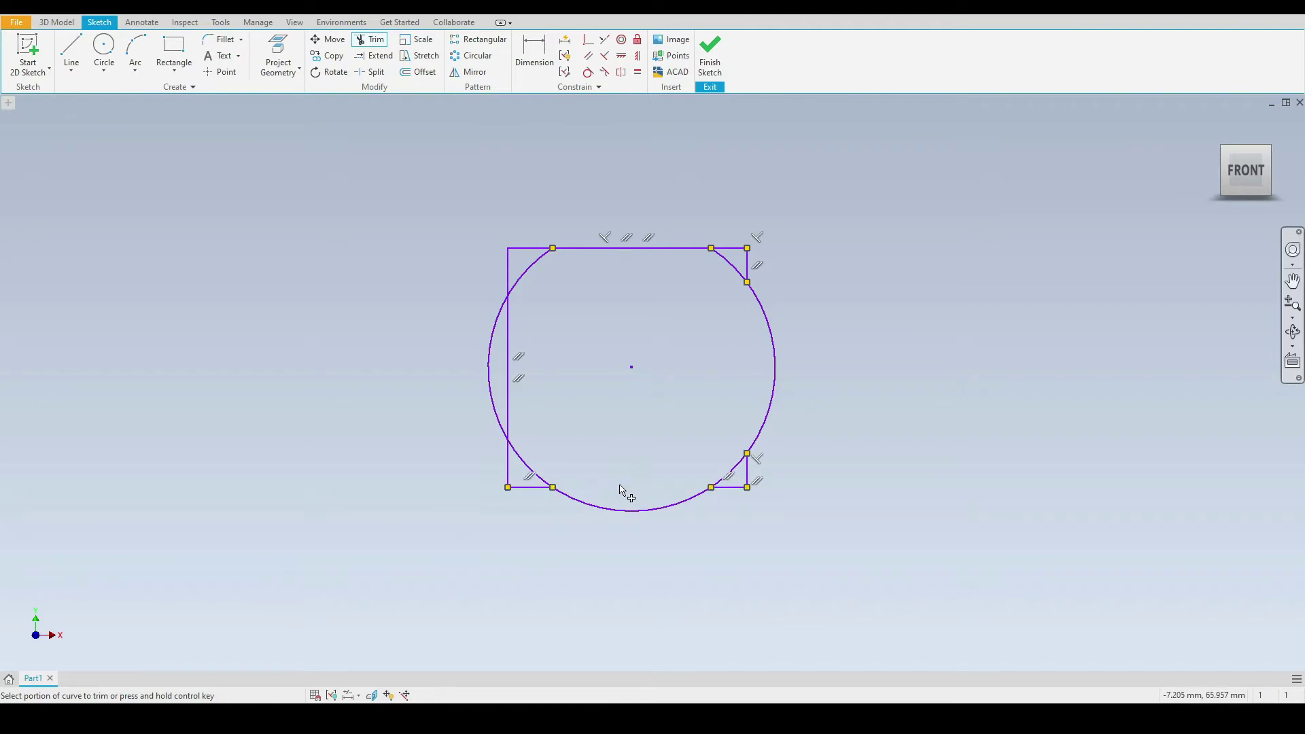
click(530, 470)
Undo the earlier trims, then trim the square's top and left edges and the lower-right arc.
key(Escape)
key(ctrl+z)
key(ctrl+z)
key(ctrl+z)
key(ctrl+z)
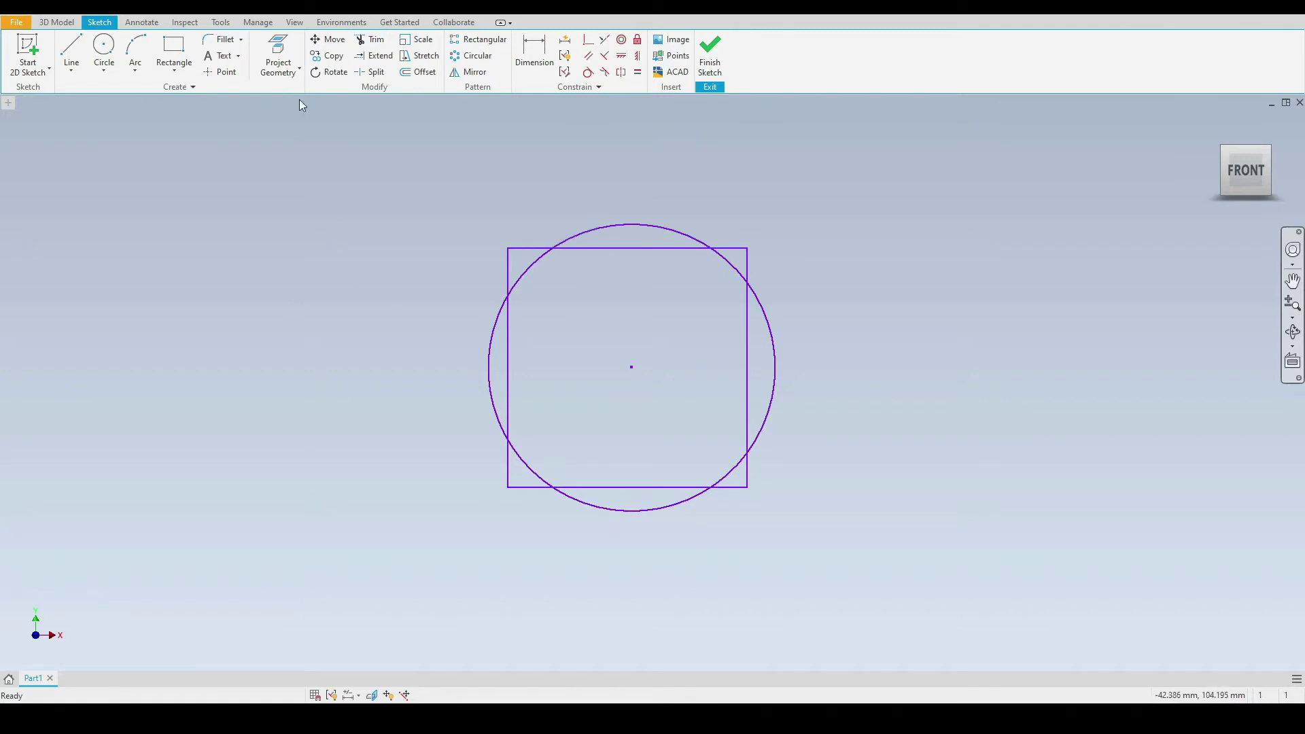
click(366, 43)
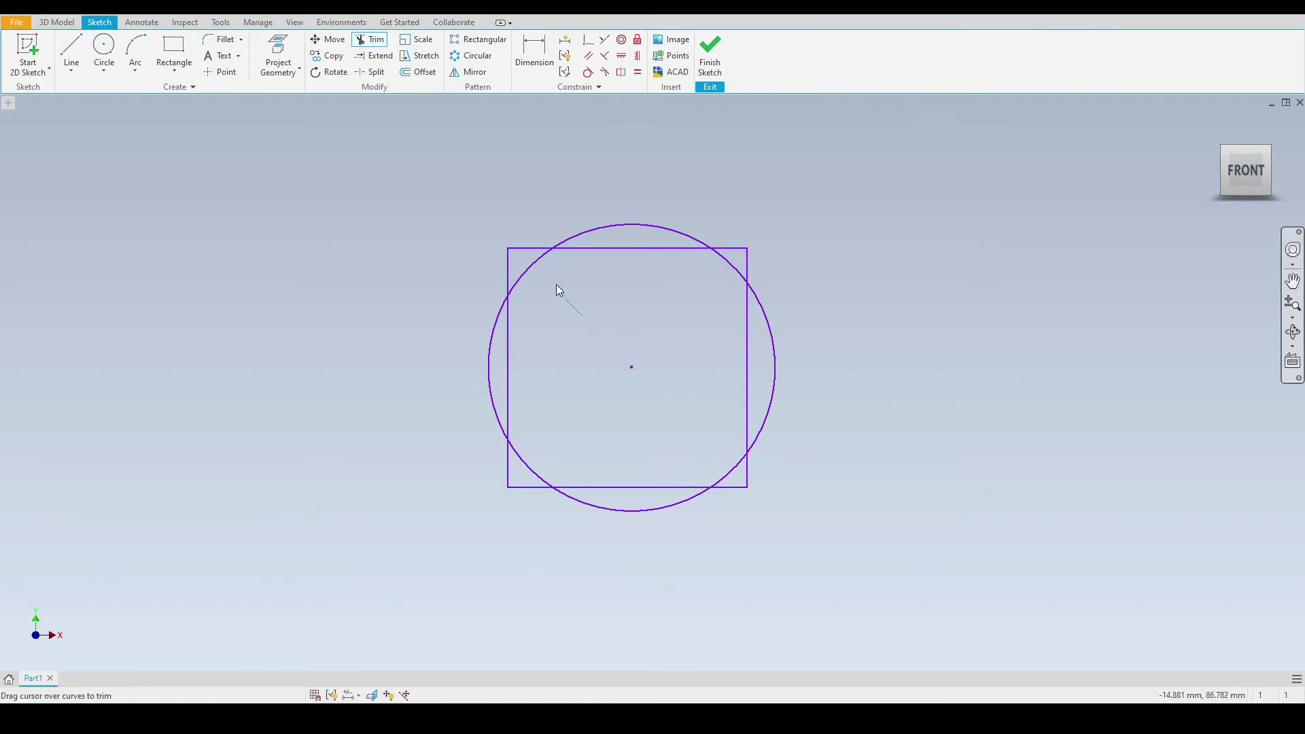
drag(531, 265, 610, 246)
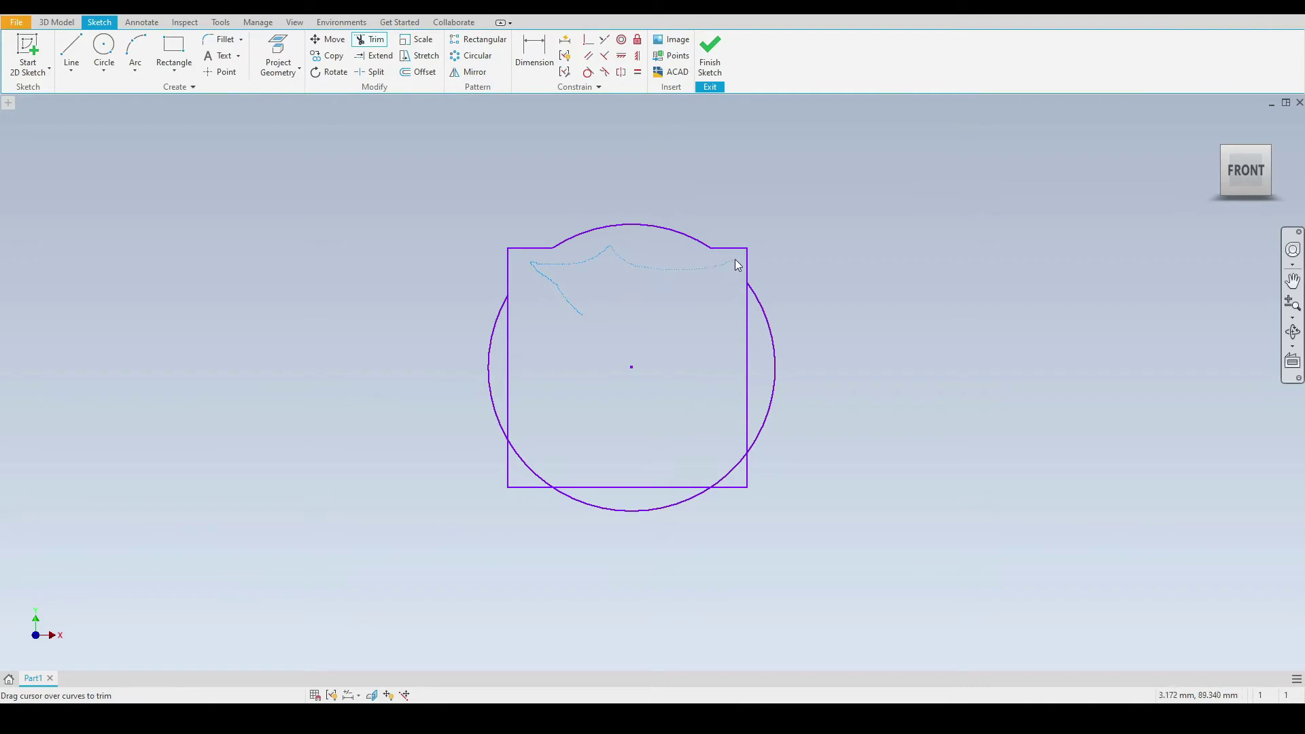
drag(733, 460, 715, 465)
drag(522, 402, 505, 368)
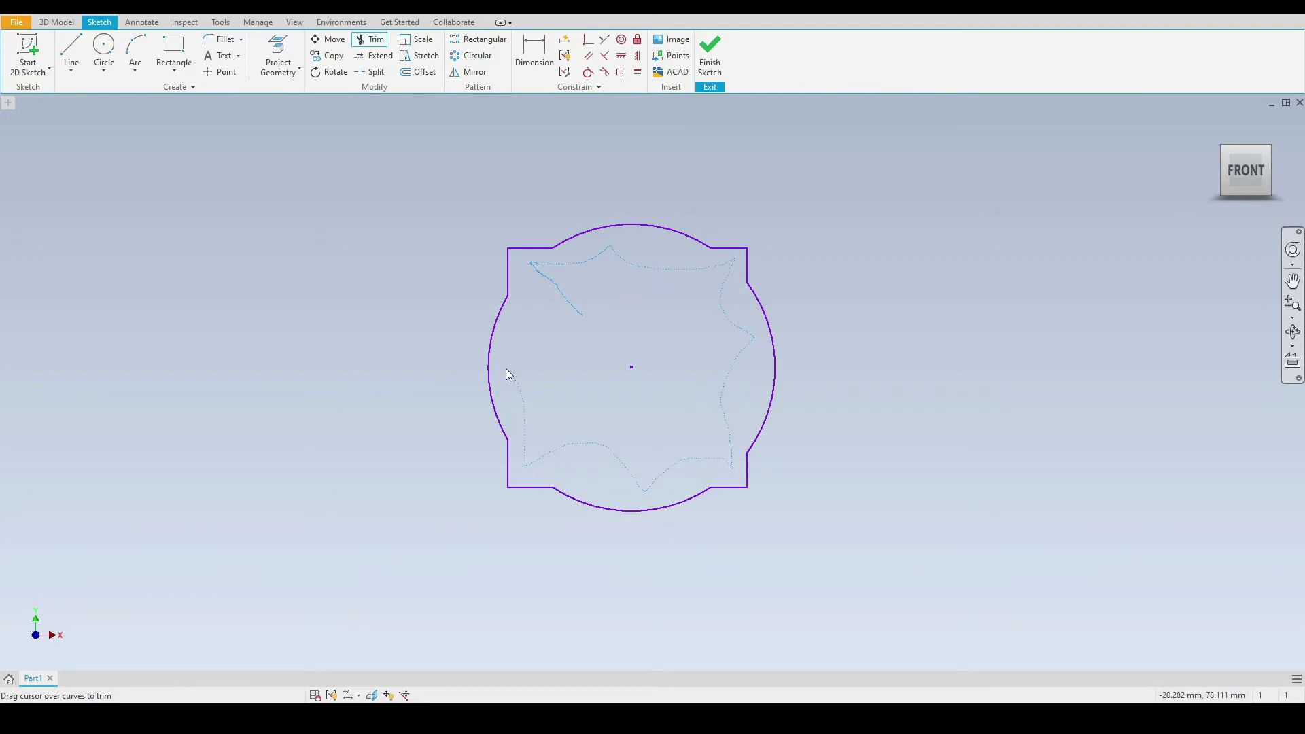
right_click(908, 266)
Copy the whole notched outline from its centre base point, placing copies beside the original.
click(925, 265)
scroll(1053, 273, up, 1)
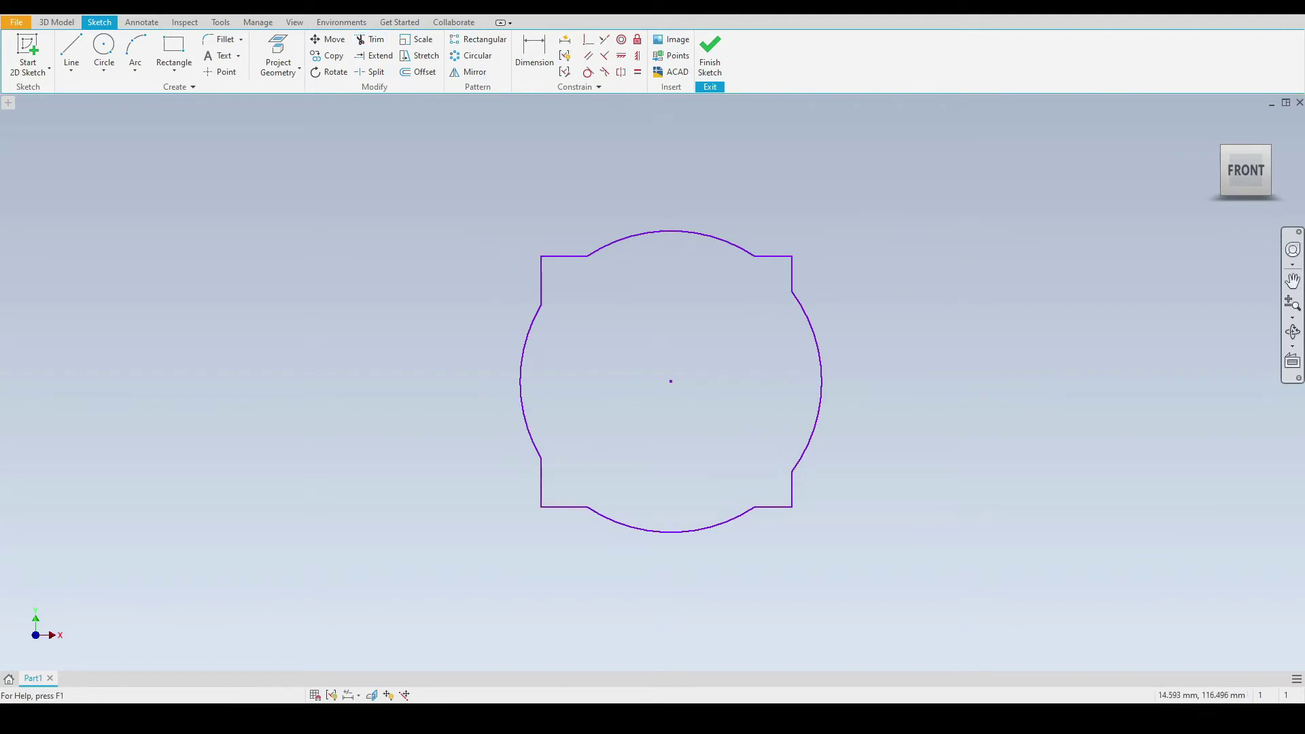
click(334, 60)
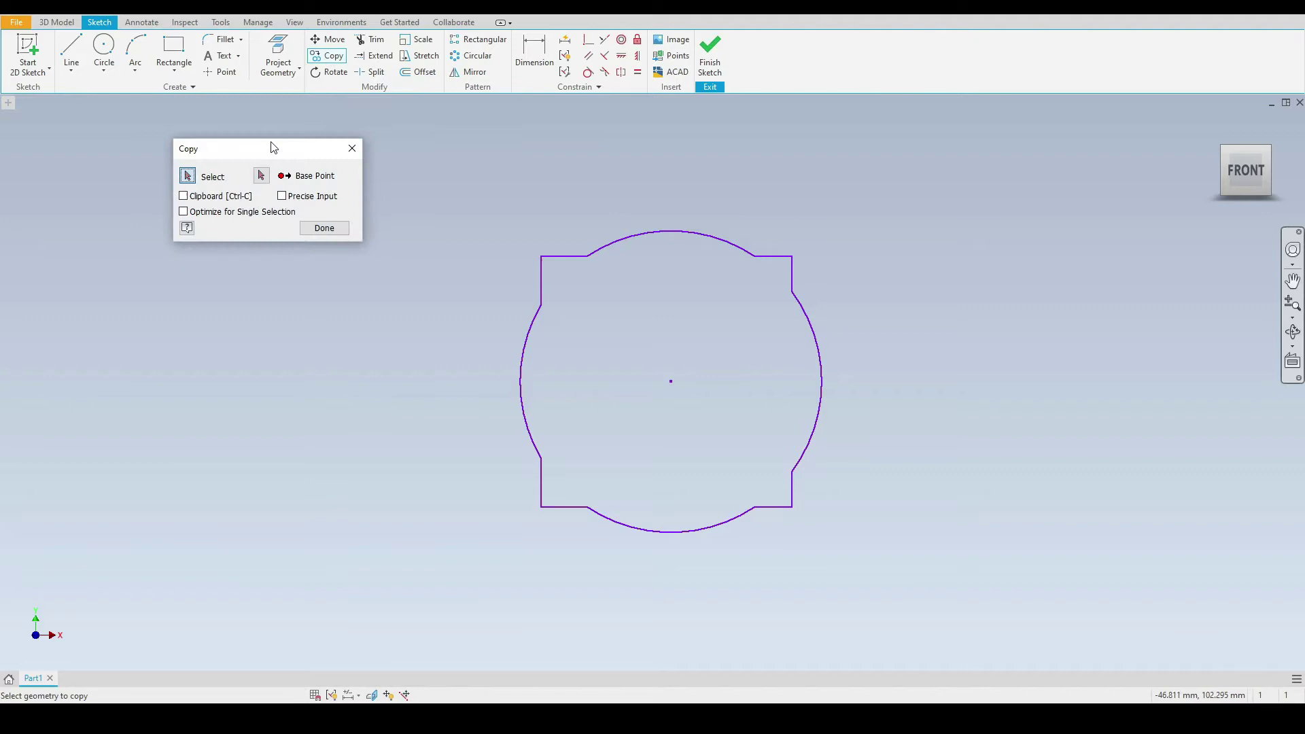
drag(289, 198, 298, 220)
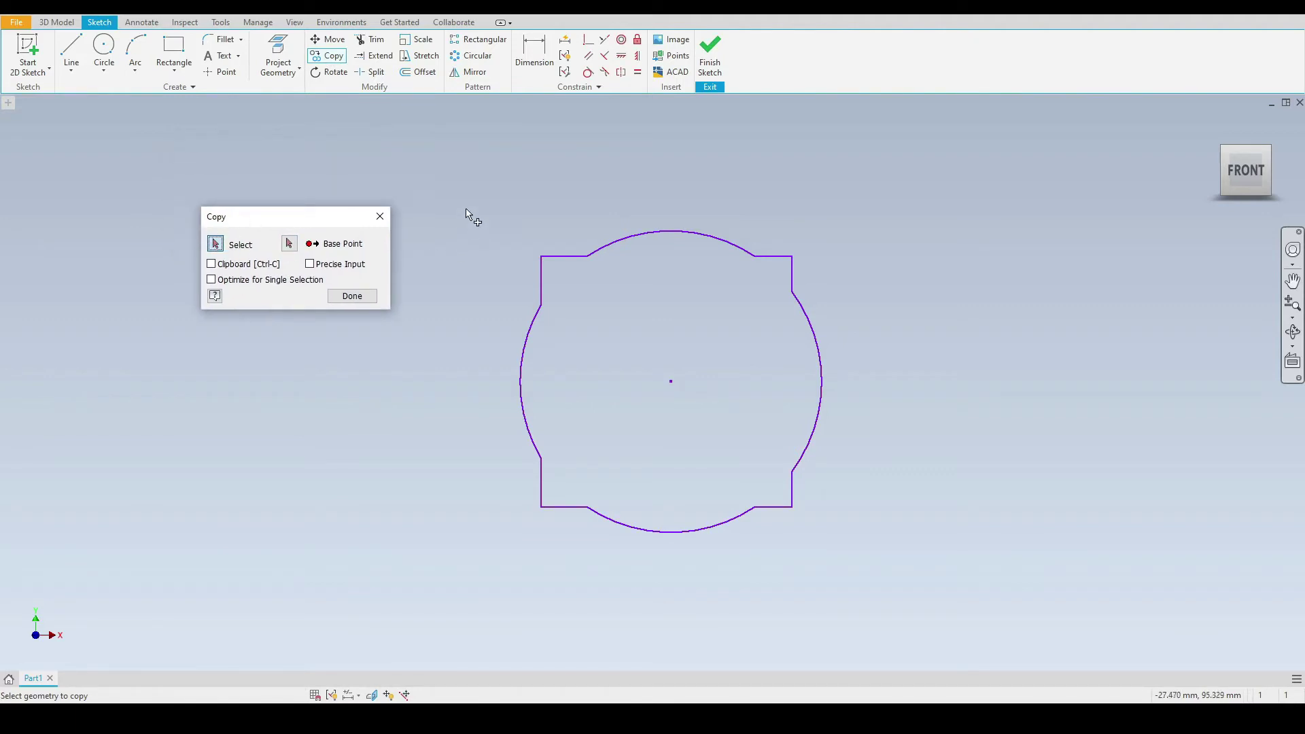
mouse_move(463, 191)
mouse_down()
mouse_move(947, 571)
mouse_move(937, 574)
mouse_up()
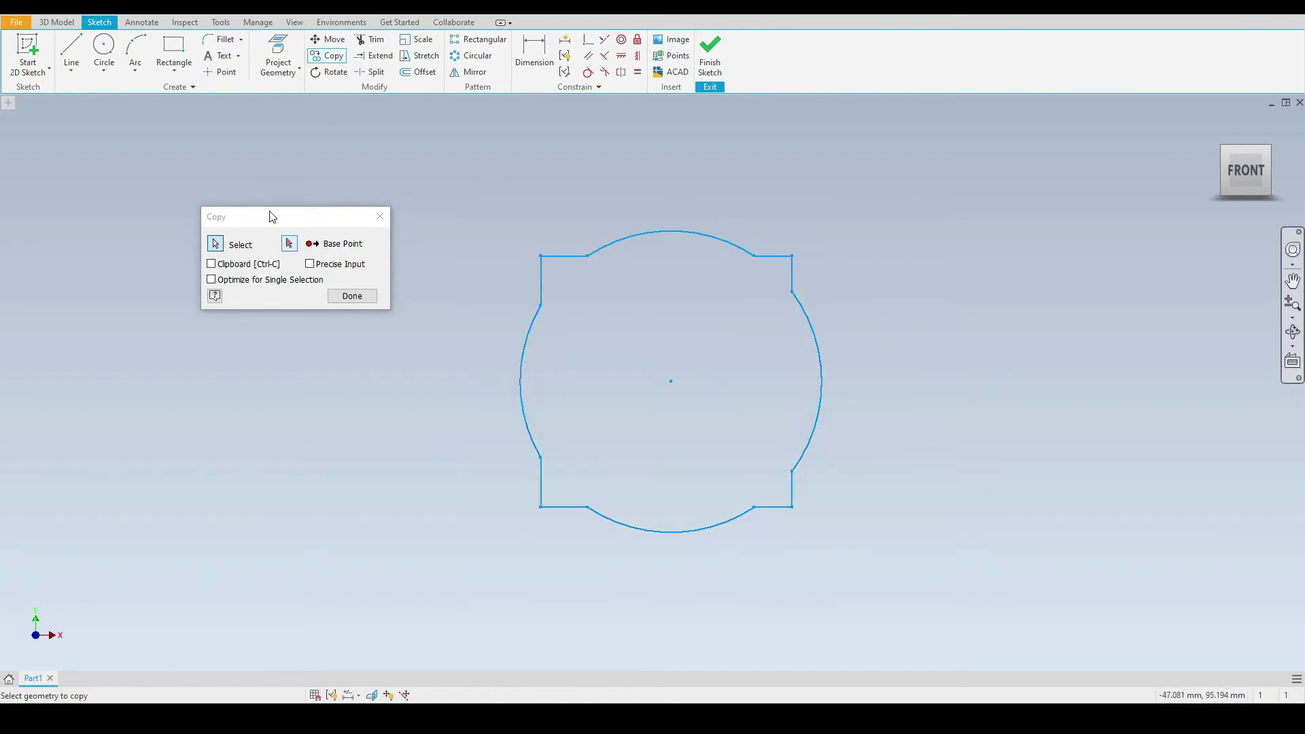
drag(270, 216, 73, 106)
click(93, 132)
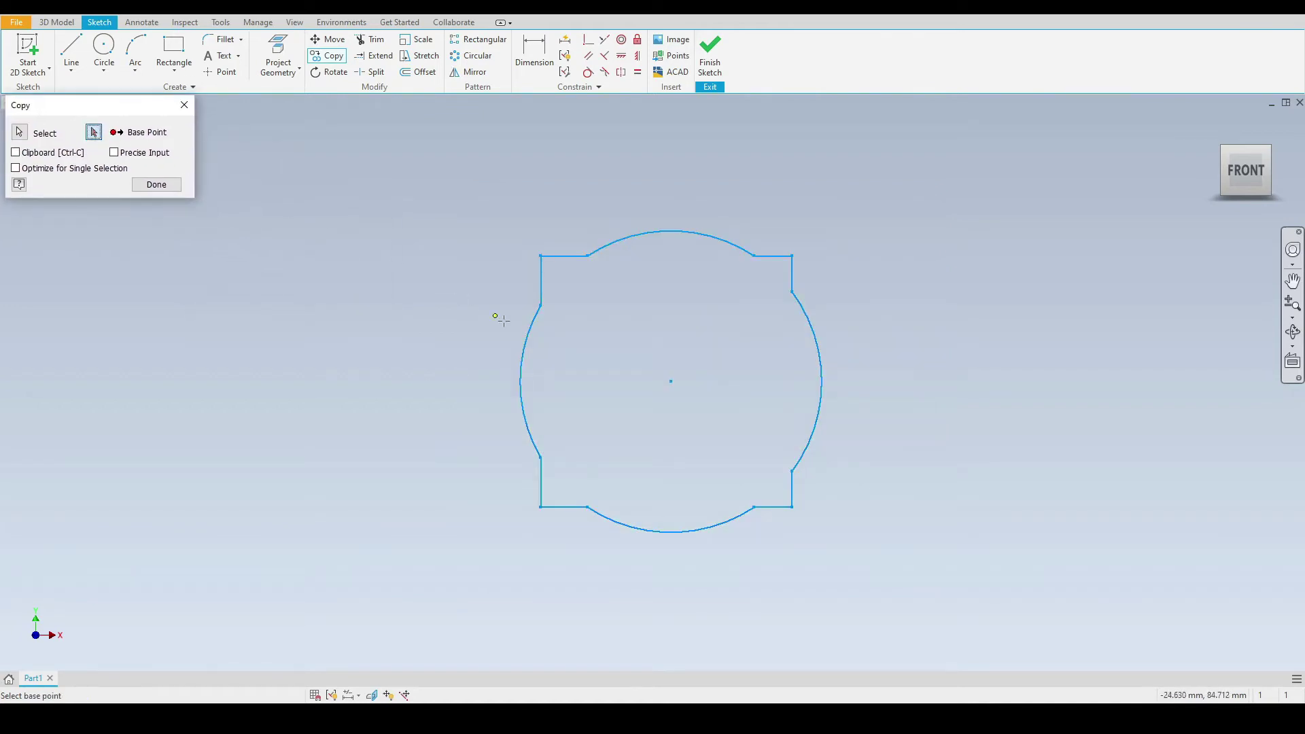
click(672, 381)
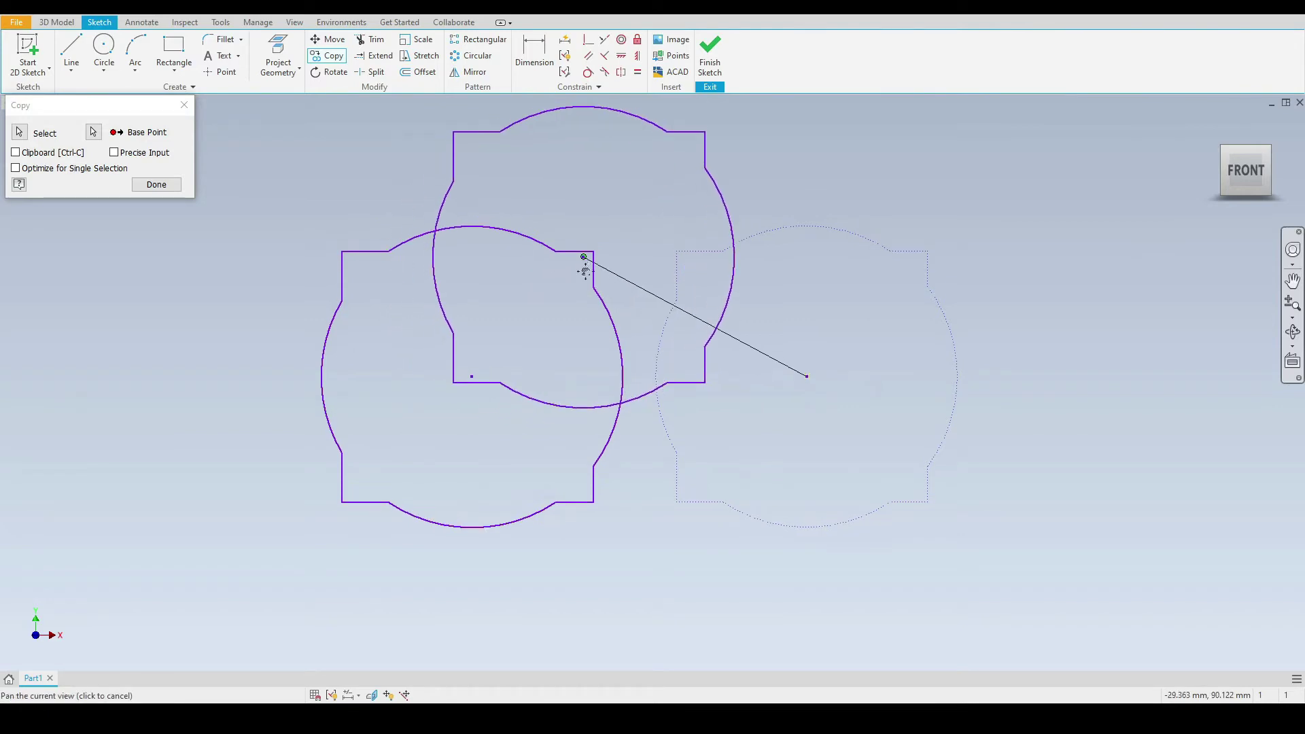
middle_drag(583, 256, 587, 381)
middle_drag(640, 217, 636, 254)
click(636, 254)
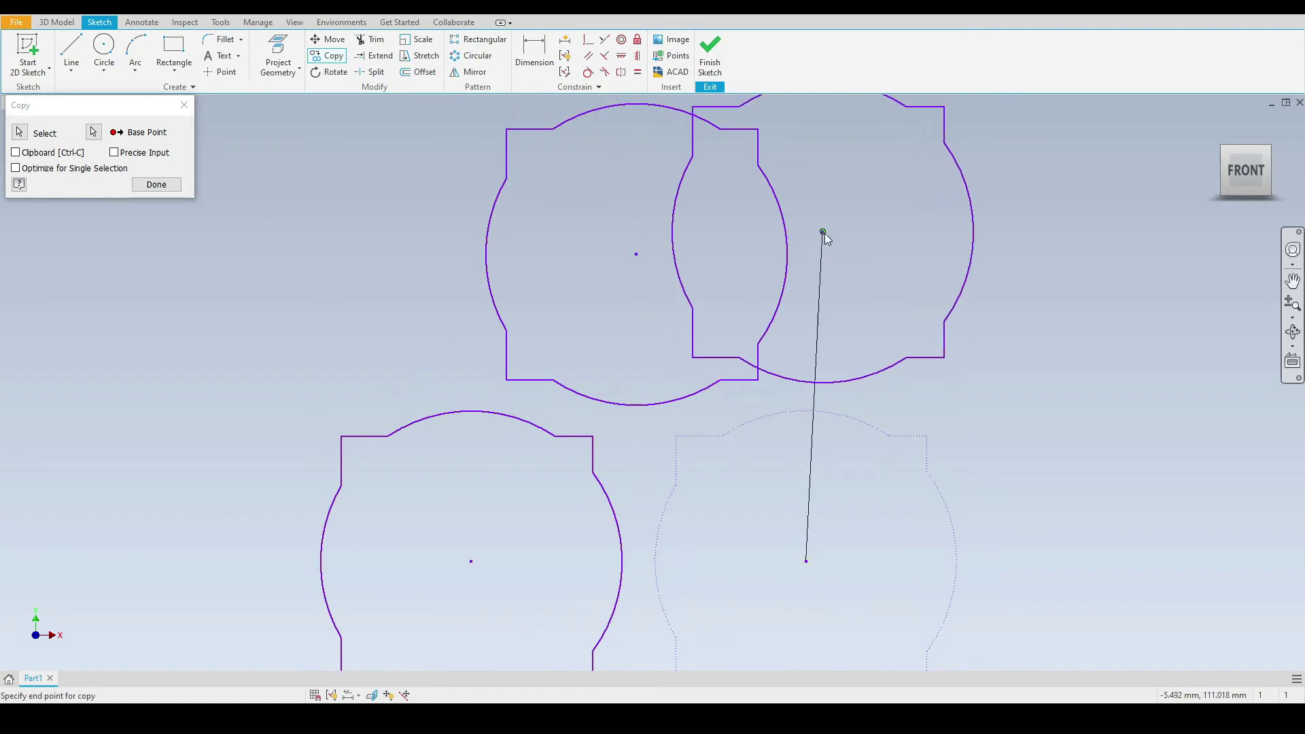
right_click(871, 236)
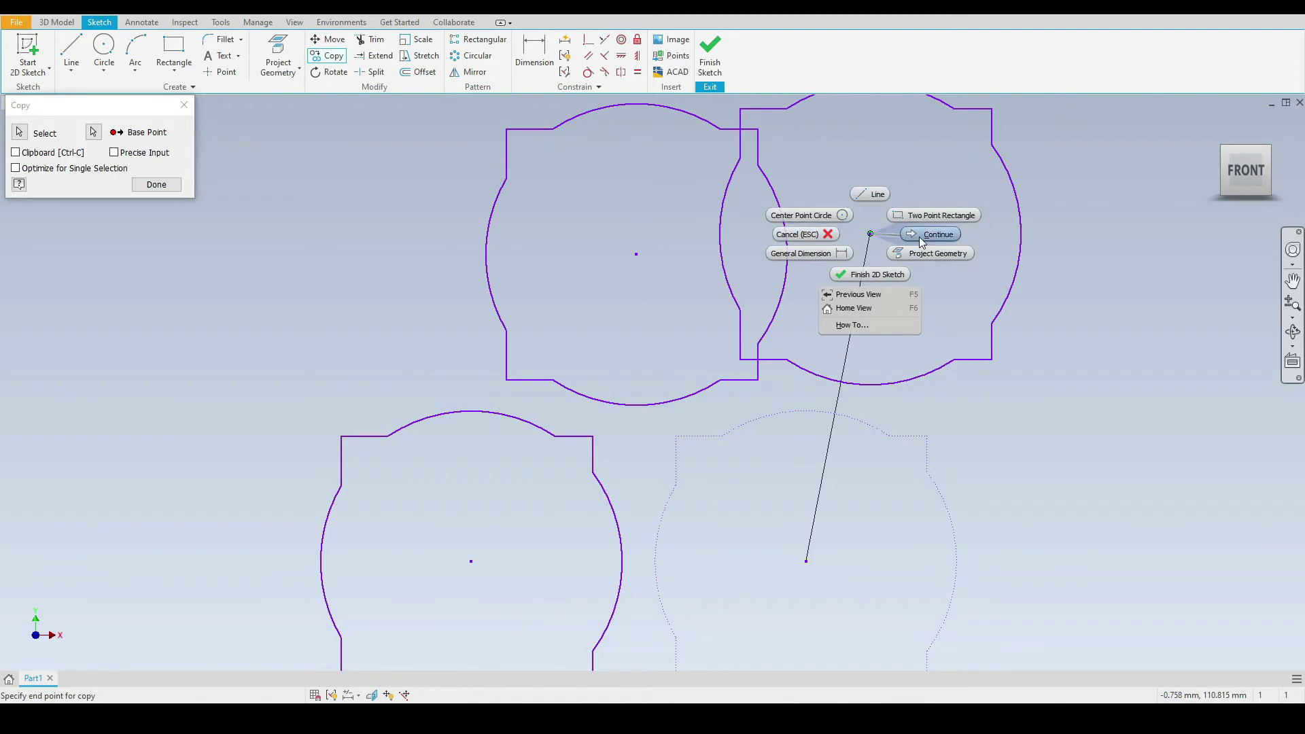
Extend the outline's left, bottom and right arcs into the notches at the square's corners.
click(807, 235)
scroll(657, 257, up, 3)
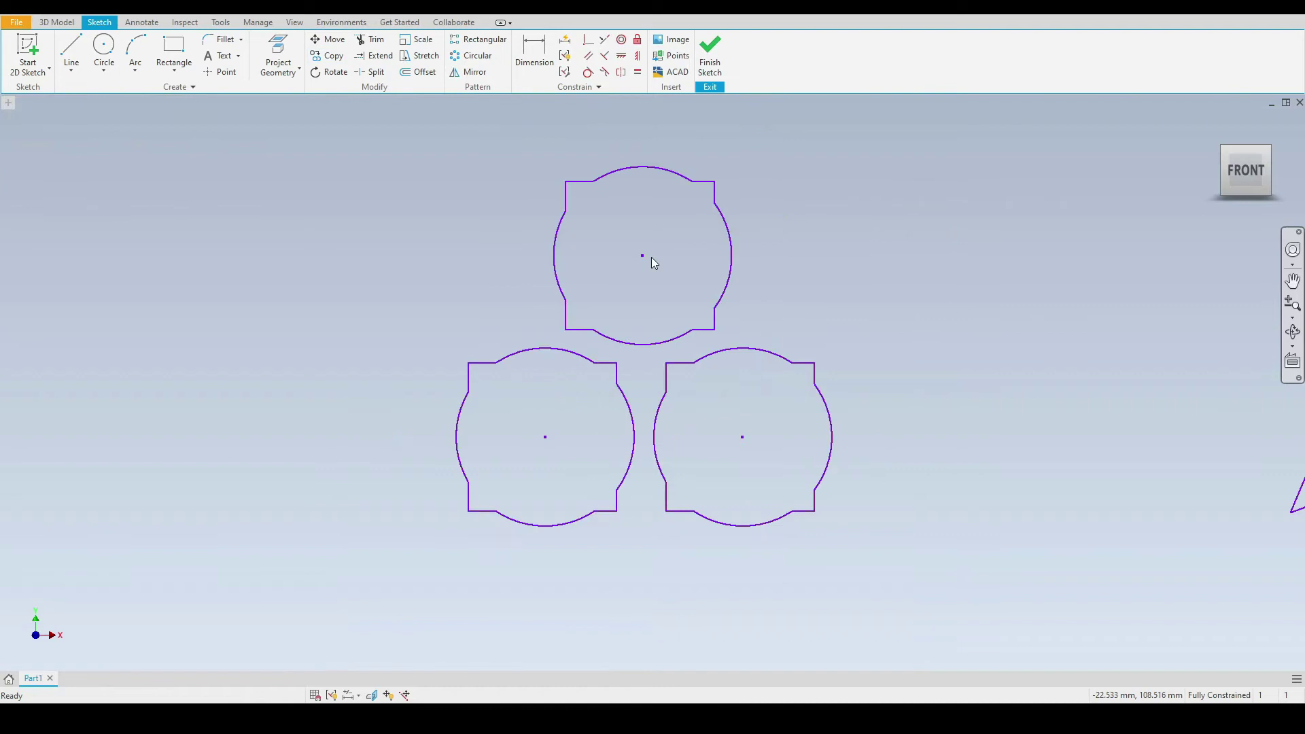
middle_drag(652, 257, 681, 272)
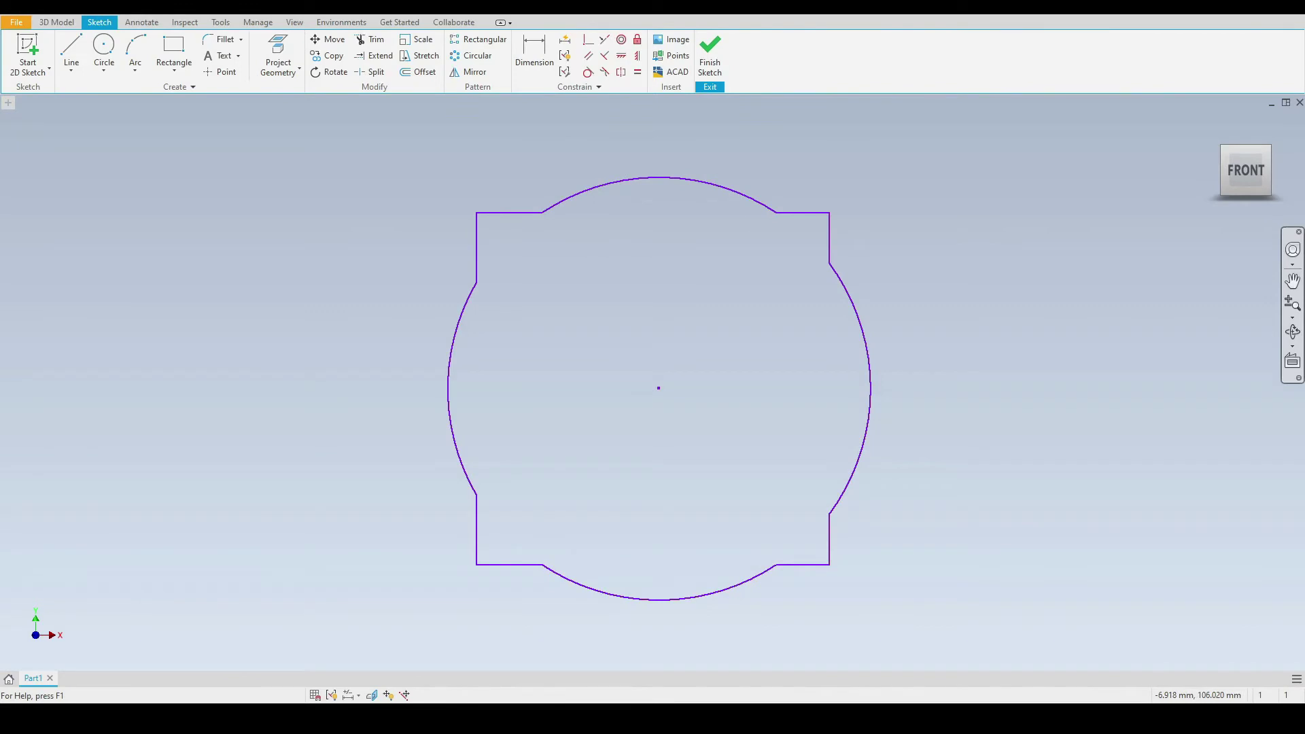
click(378, 60)
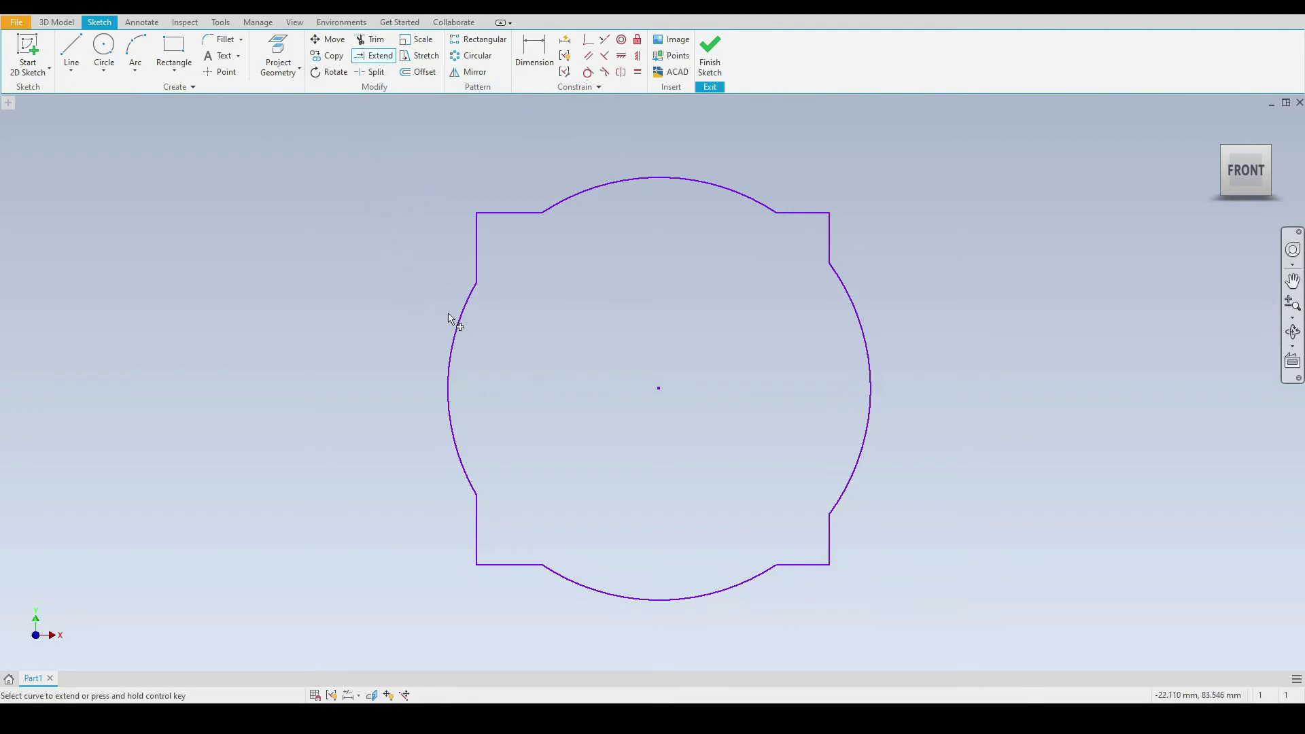
click(480, 291)
key(ctrl+z)
click(470, 299)
click(474, 301)
click(480, 495)
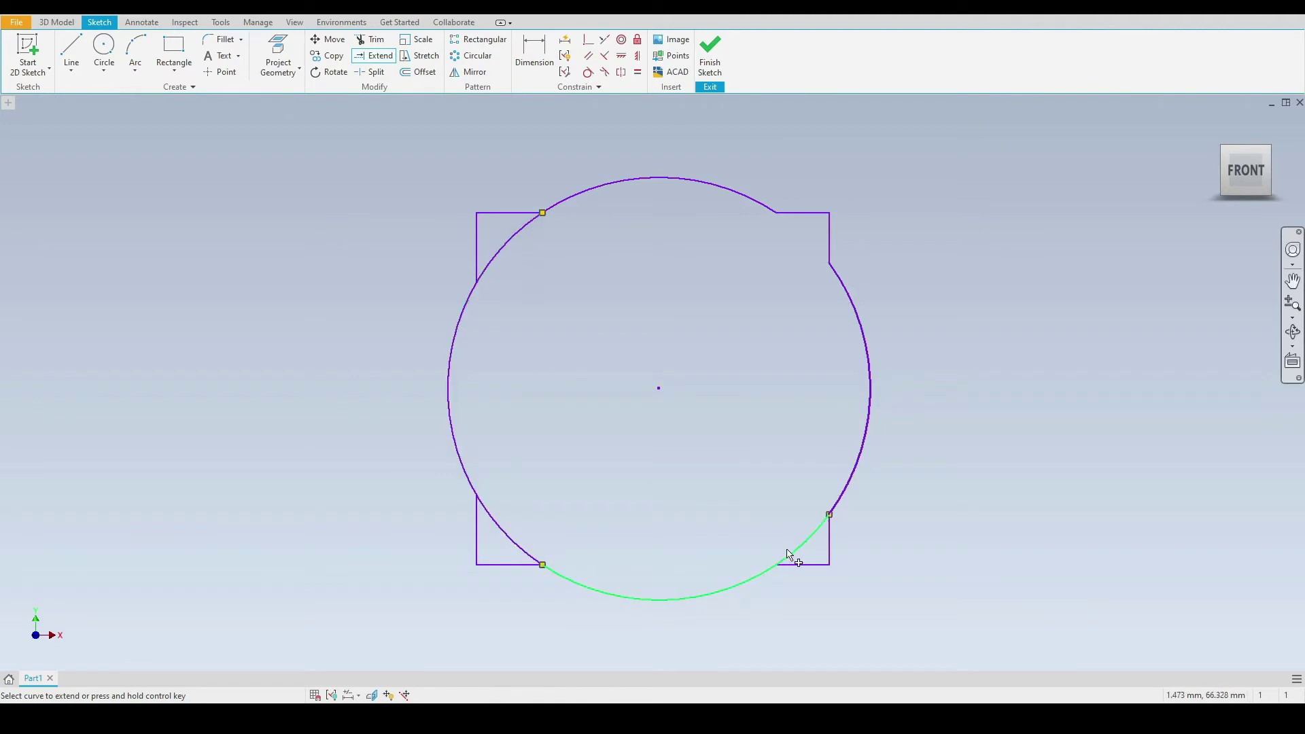
click(793, 553)
click(842, 280)
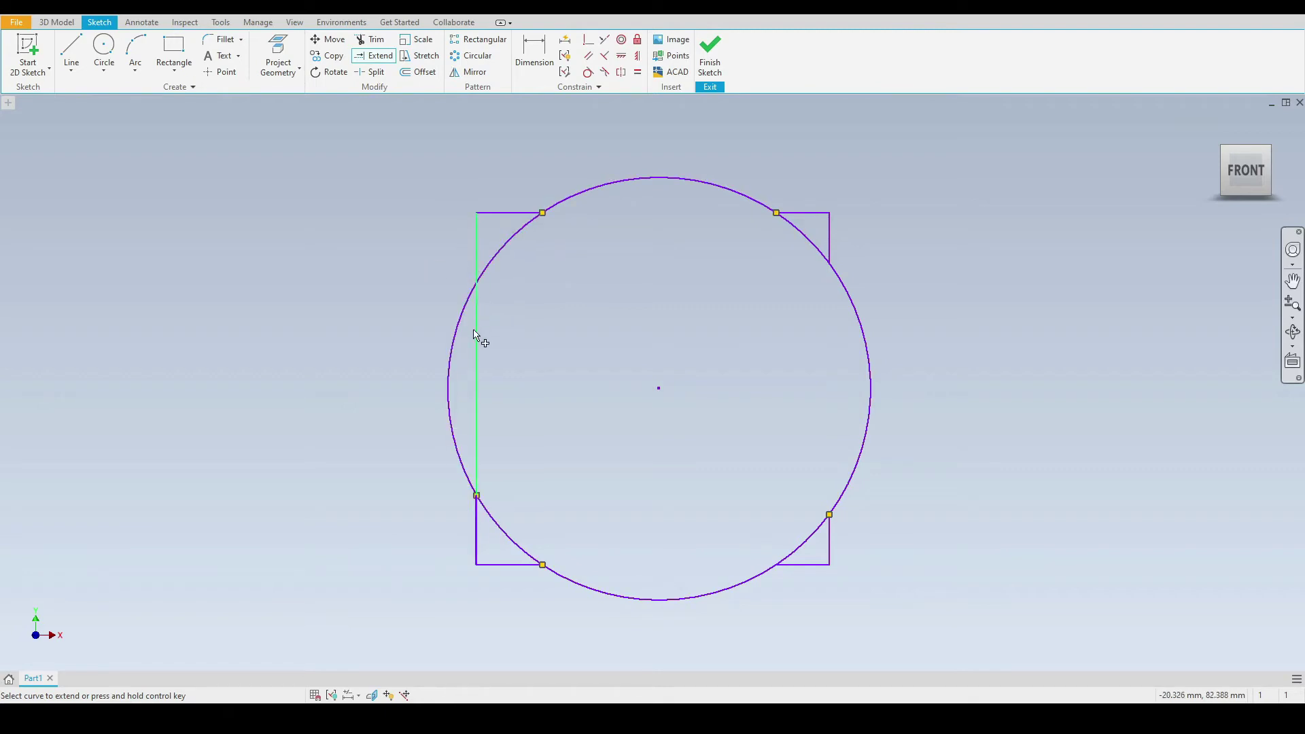
Extend the remaining square edges to close the full square over the circle.
click(481, 340)
click(525, 567)
click(830, 537)
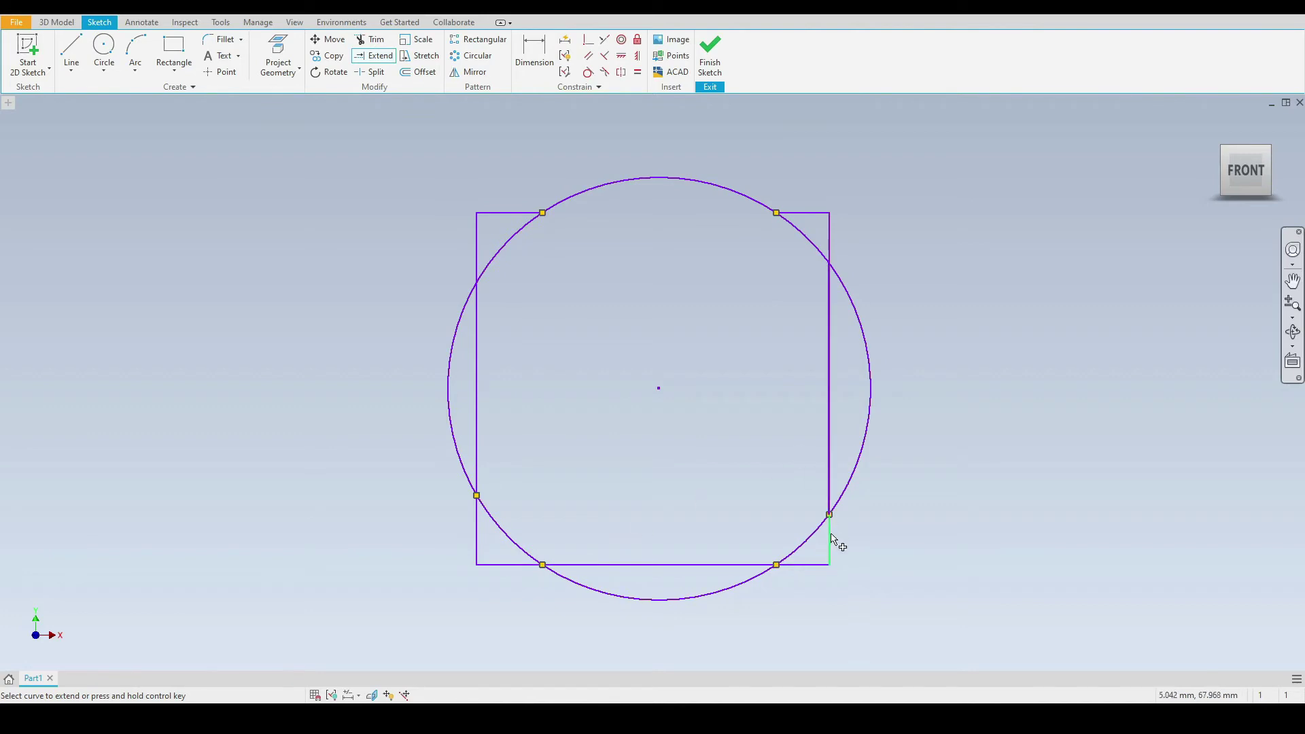
click(797, 214)
click(797, 215)
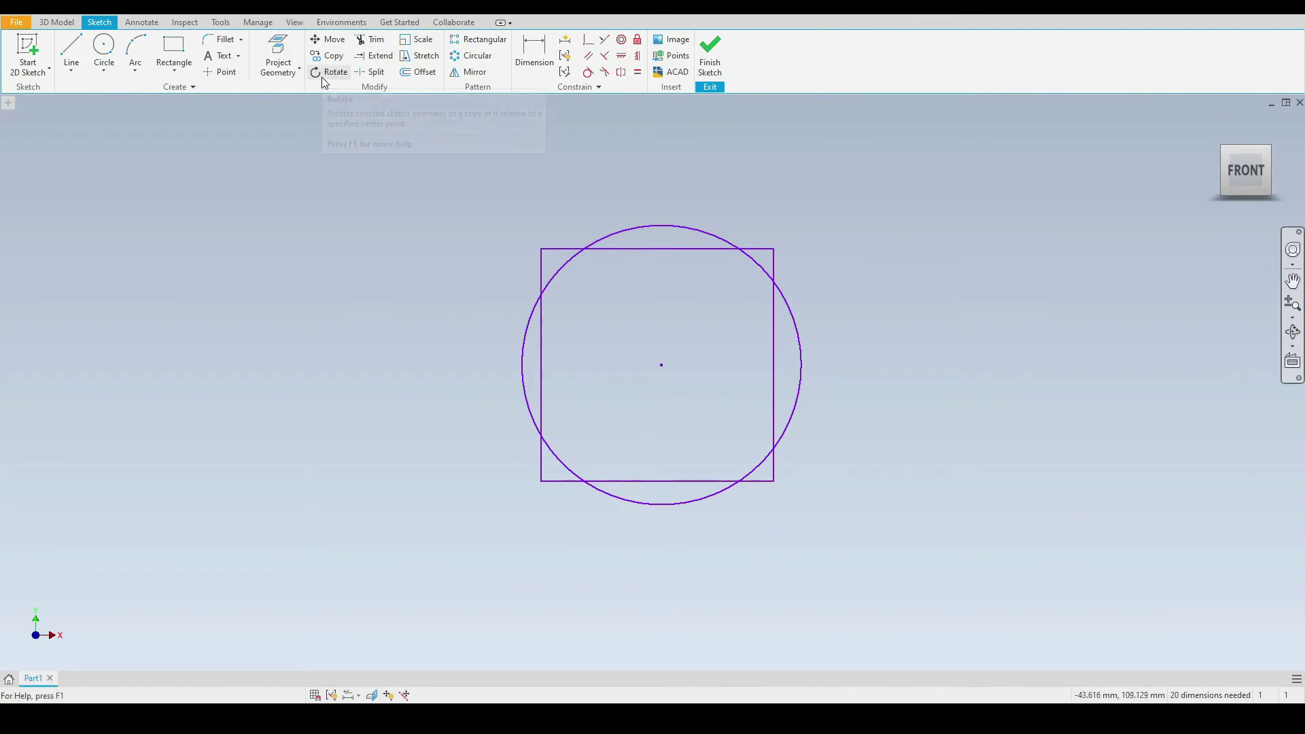
Window-select the square and circle and rotate them 135° around the square's top-right corner.
click(336, 75)
drag(232, 204, 231, 176)
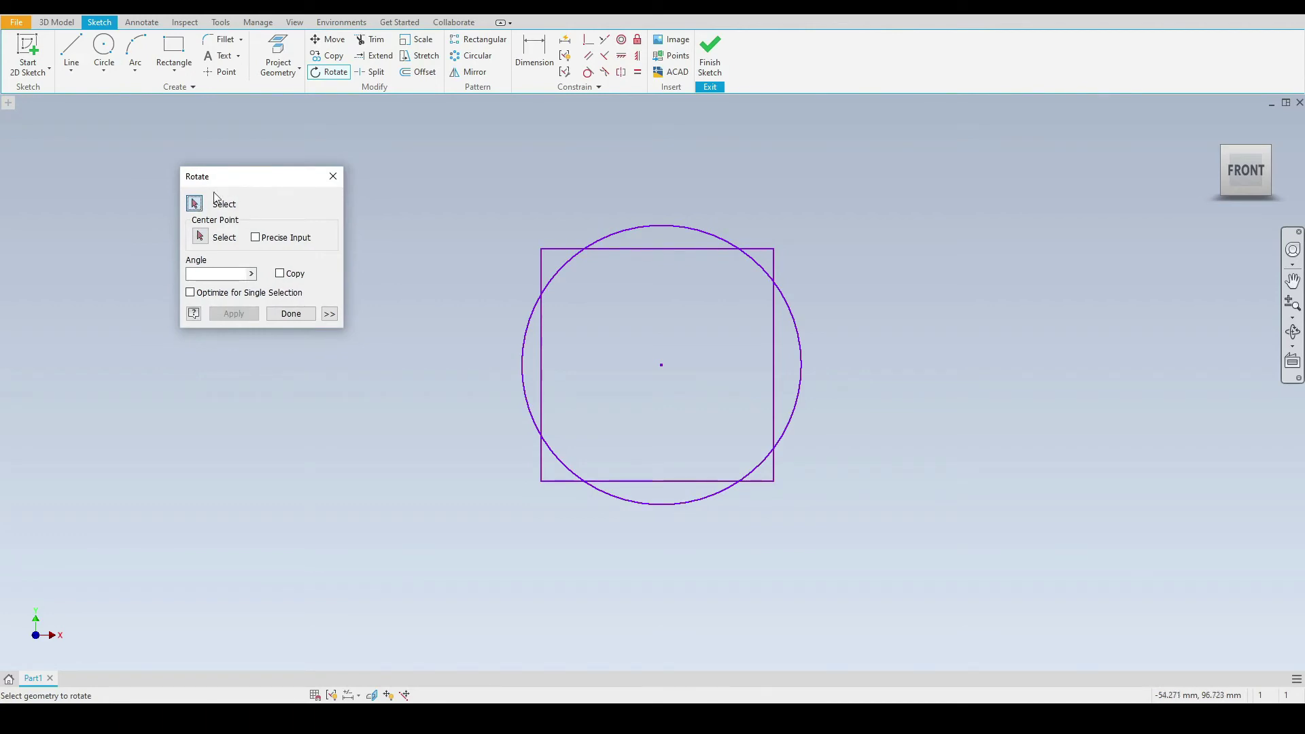
drag(435, 161, 895, 562)
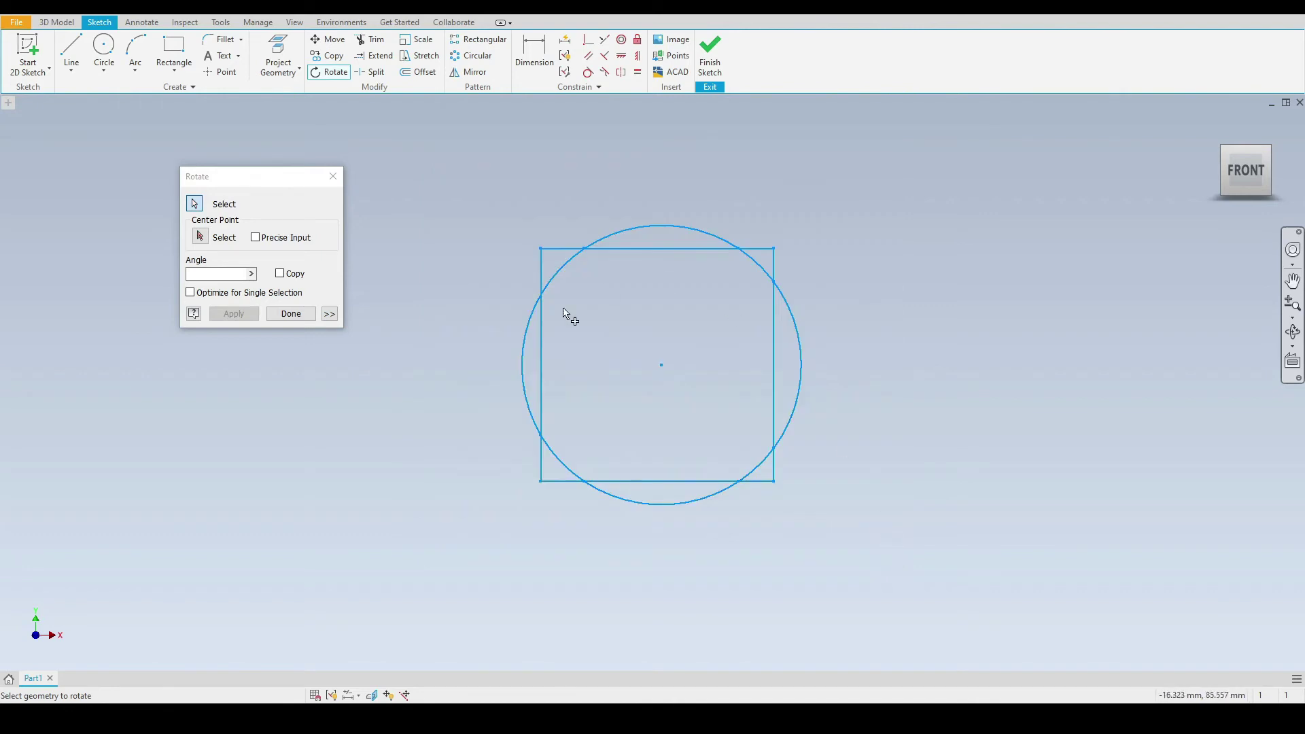
click(201, 238)
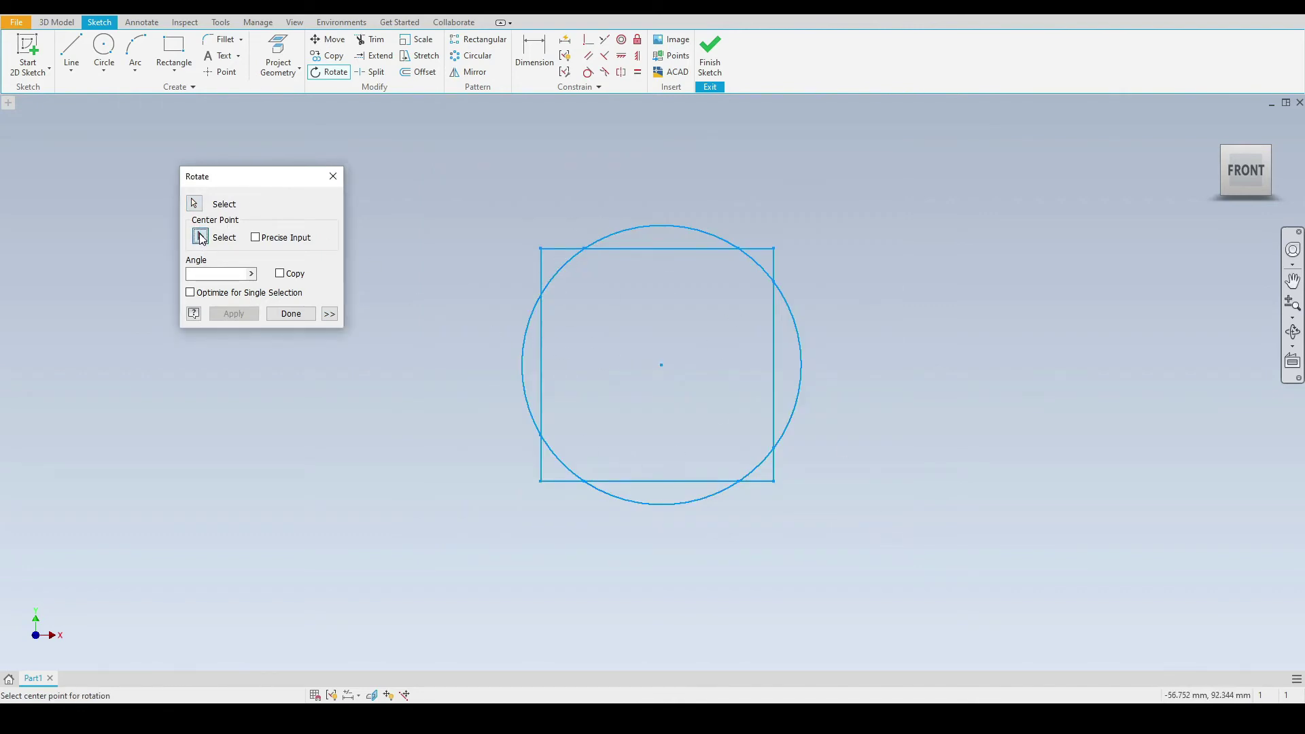
click(773, 247)
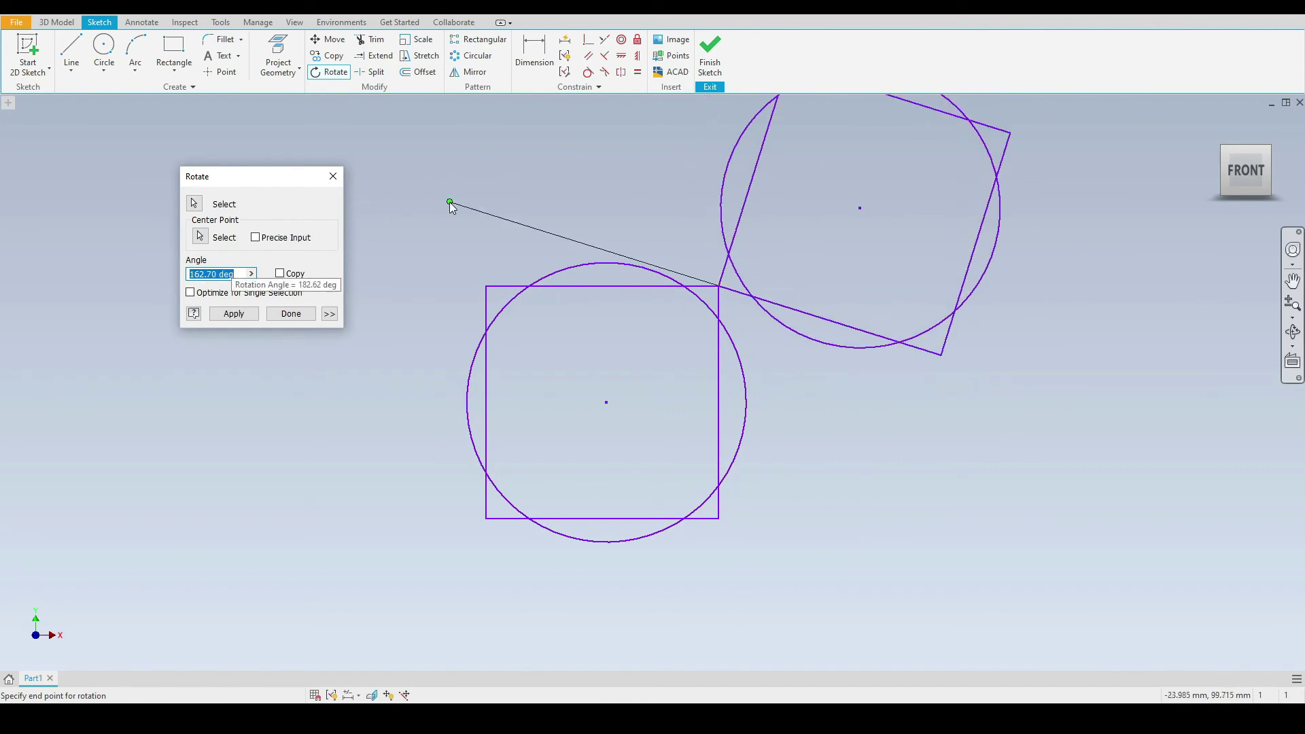
text(135)
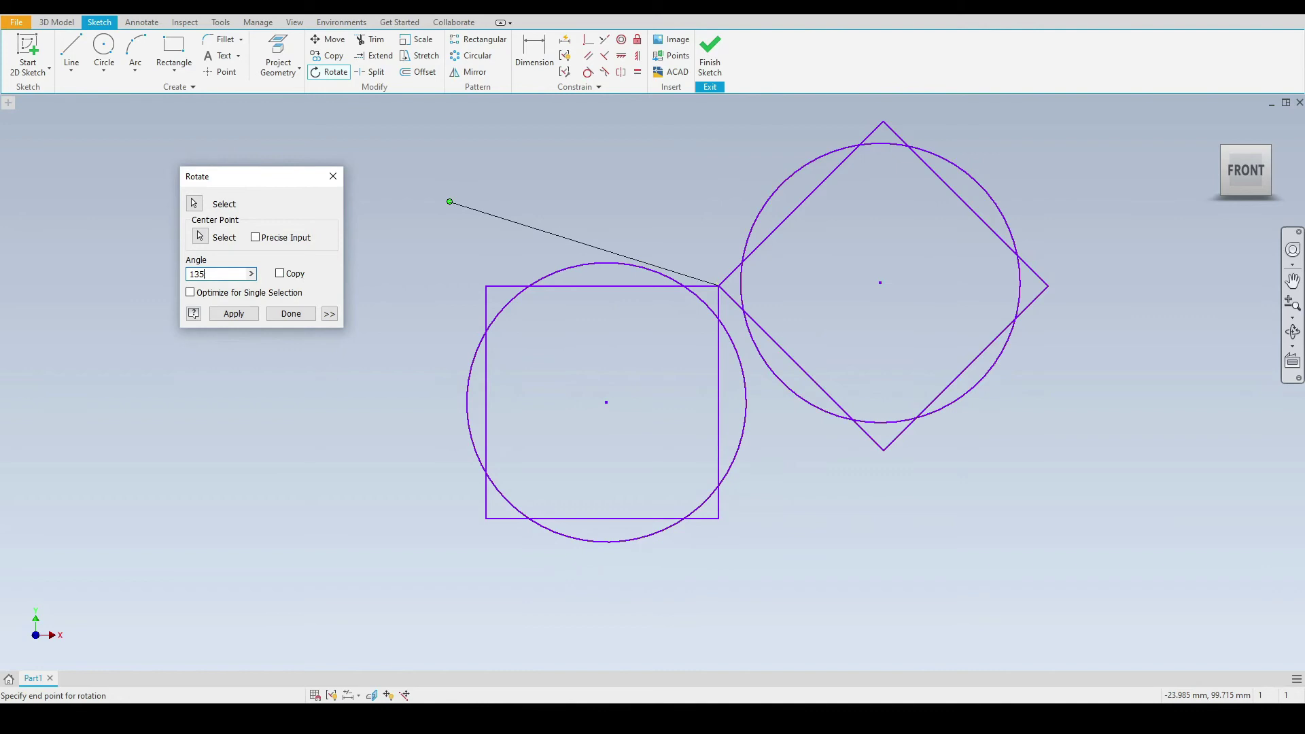
click(244, 316)
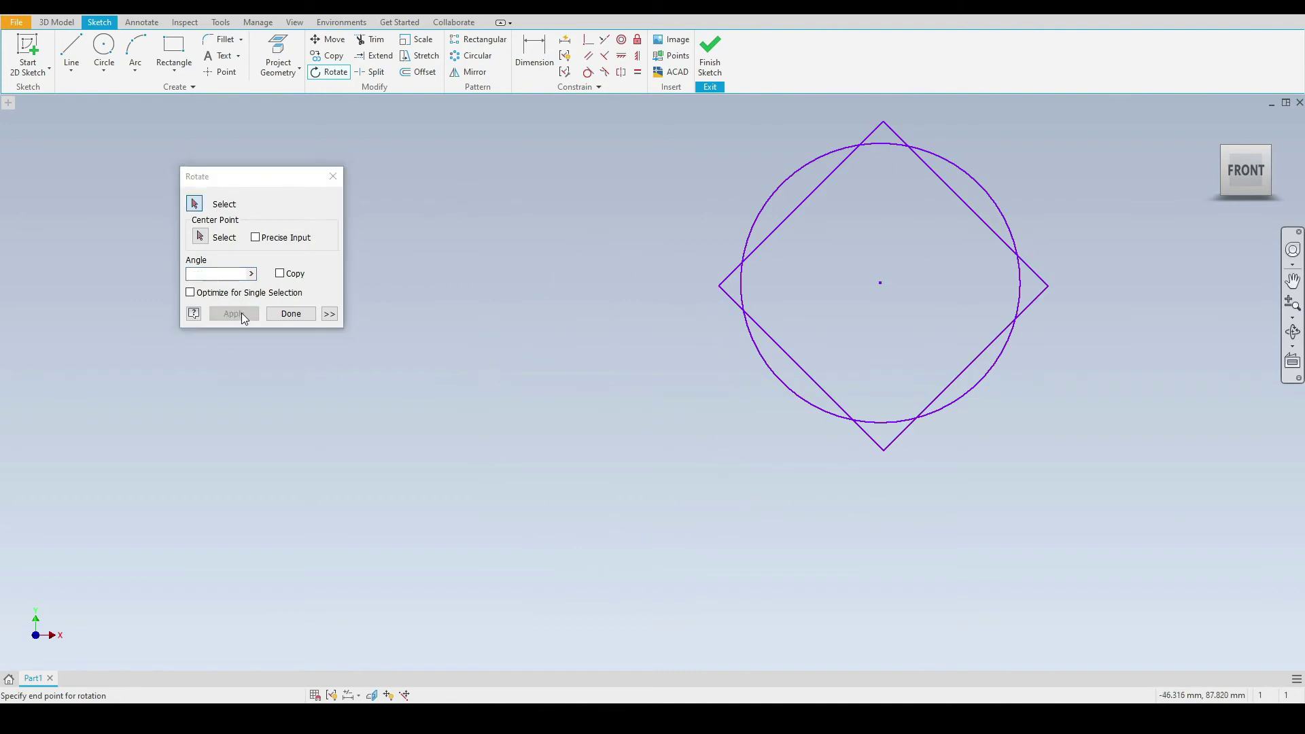
click(276, 317)
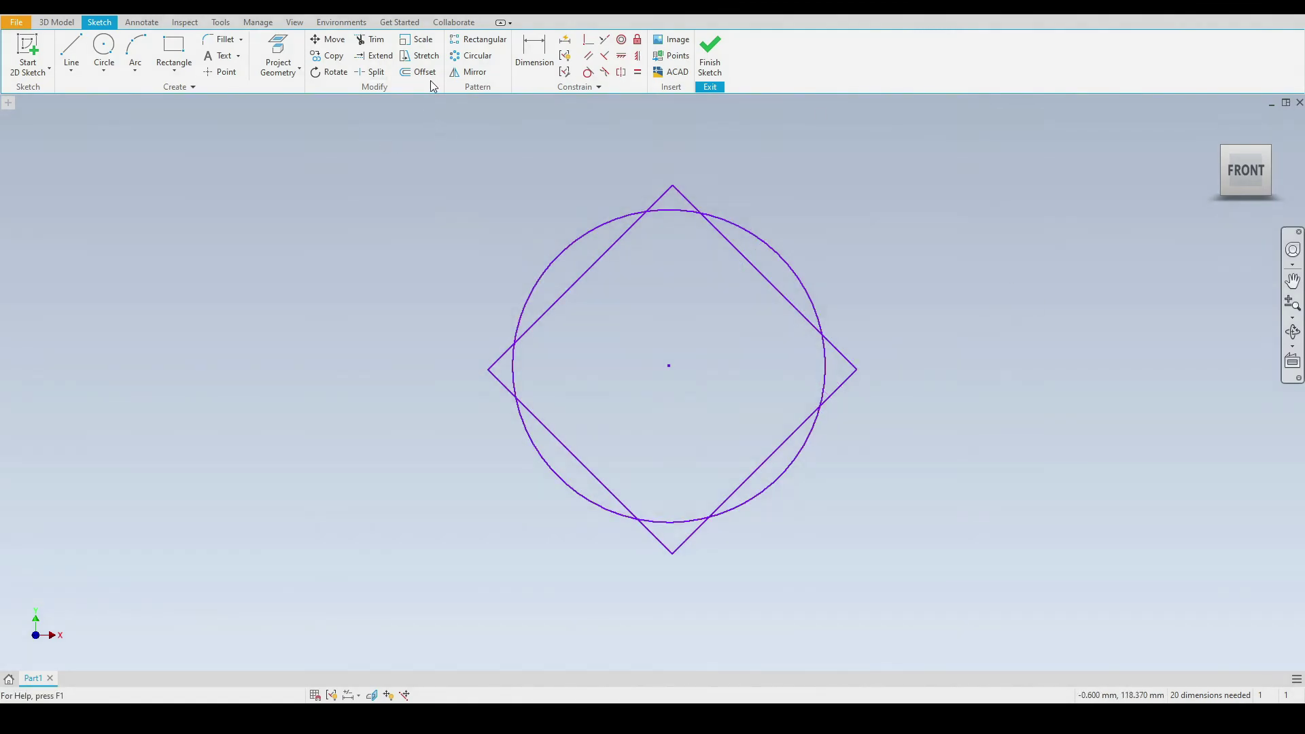
Offset the large circle 5 mm inward to create a concentric inner circle.
click(416, 75)
click(590, 231)
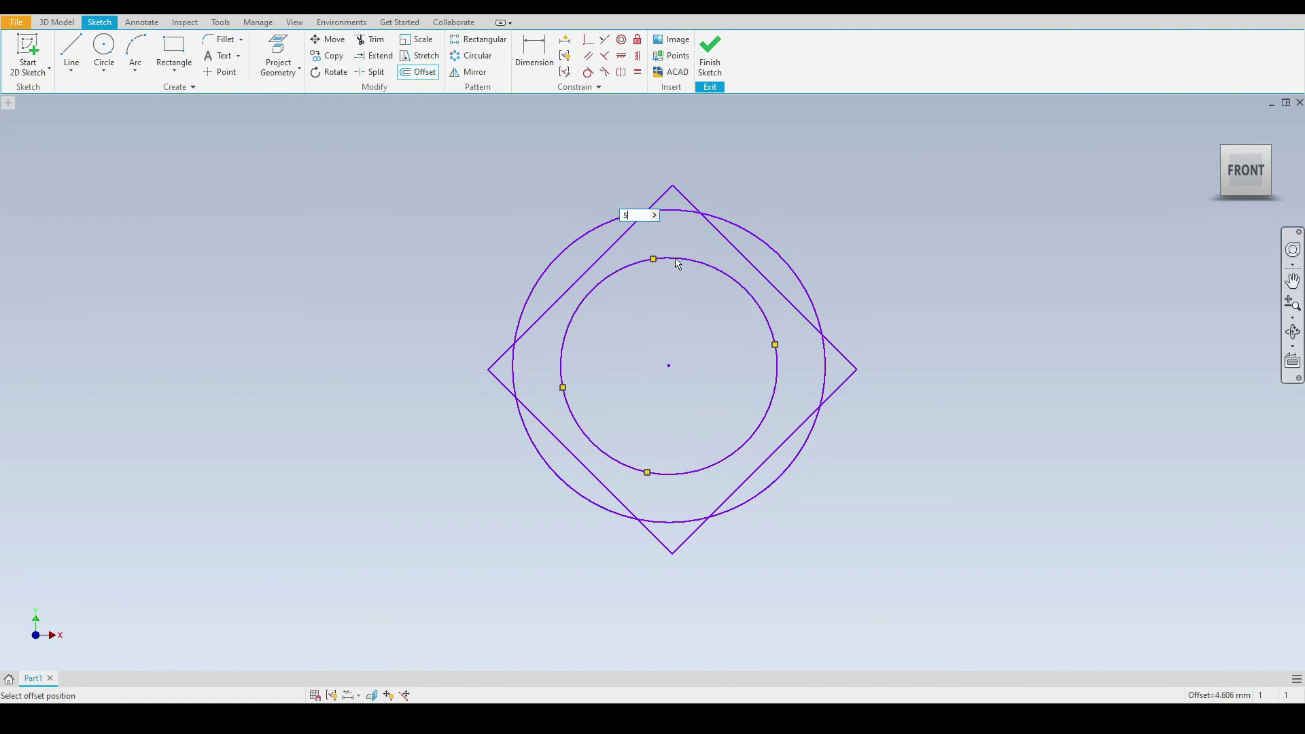
text(5)
key(Return)
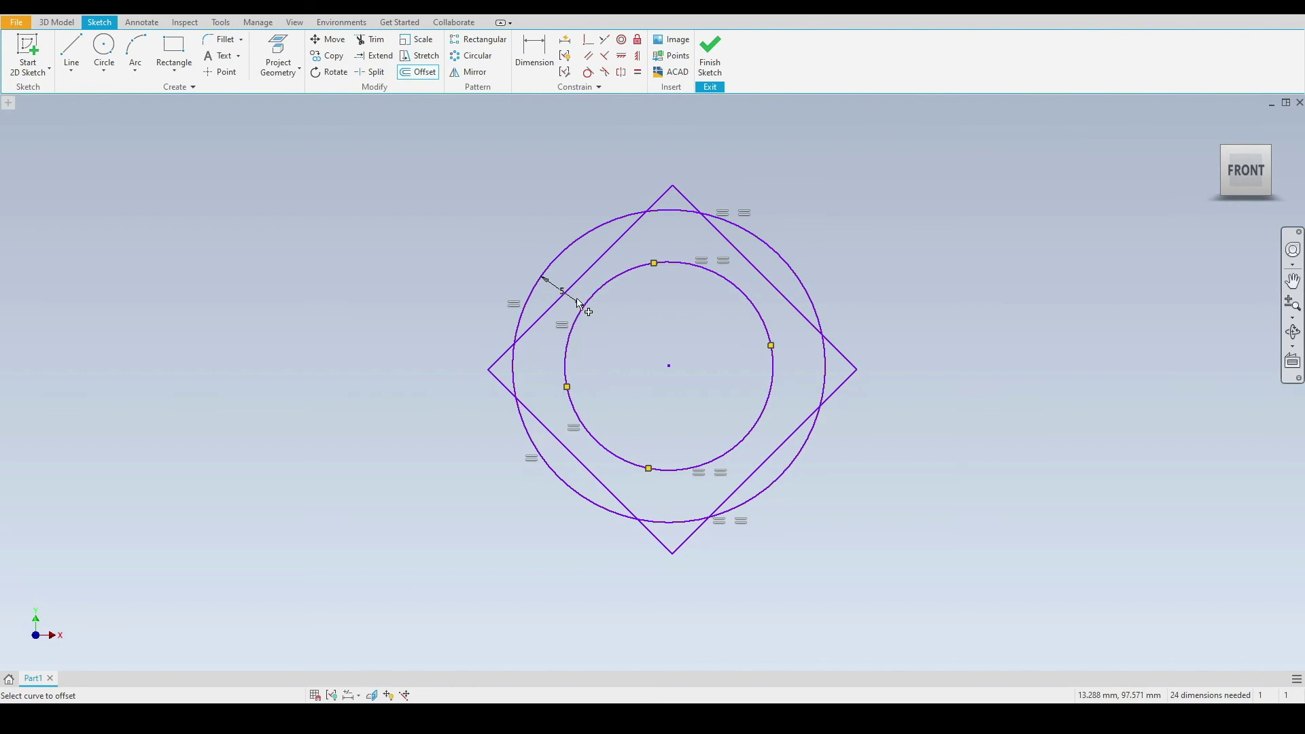
right_click(466, 178)
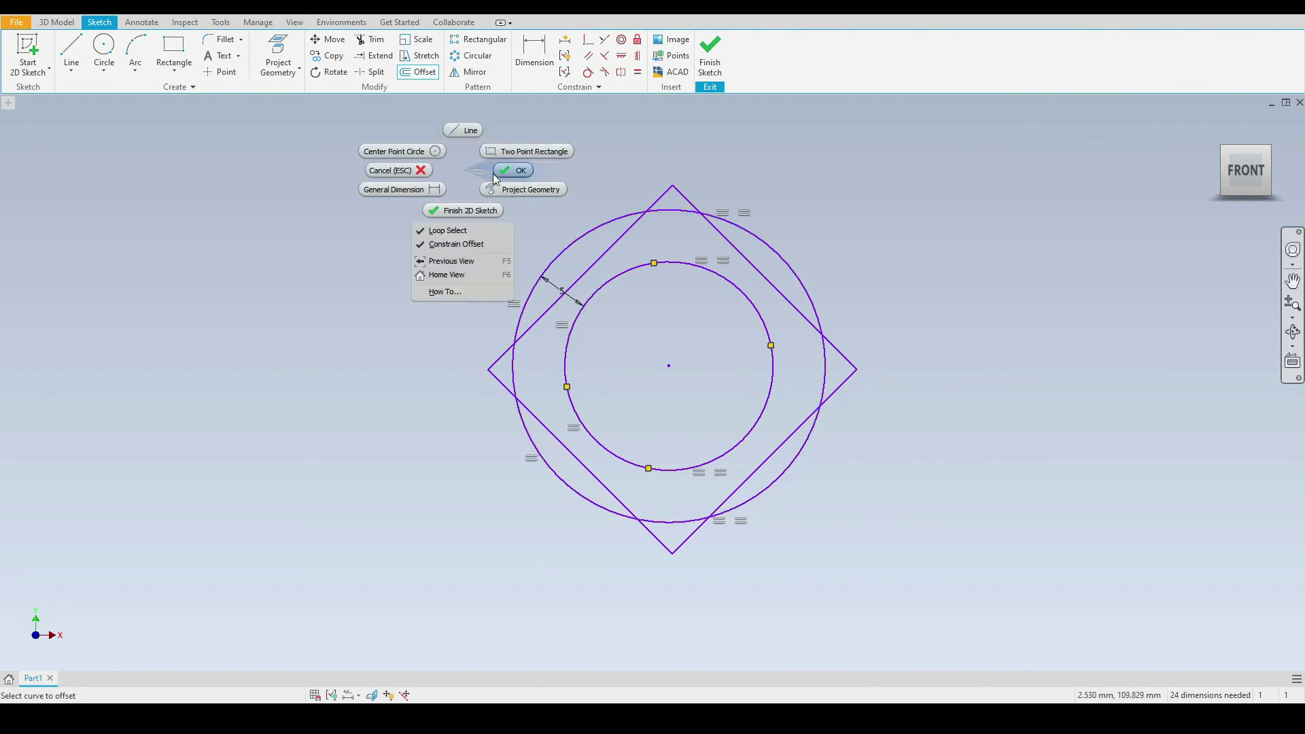
click(501, 177)
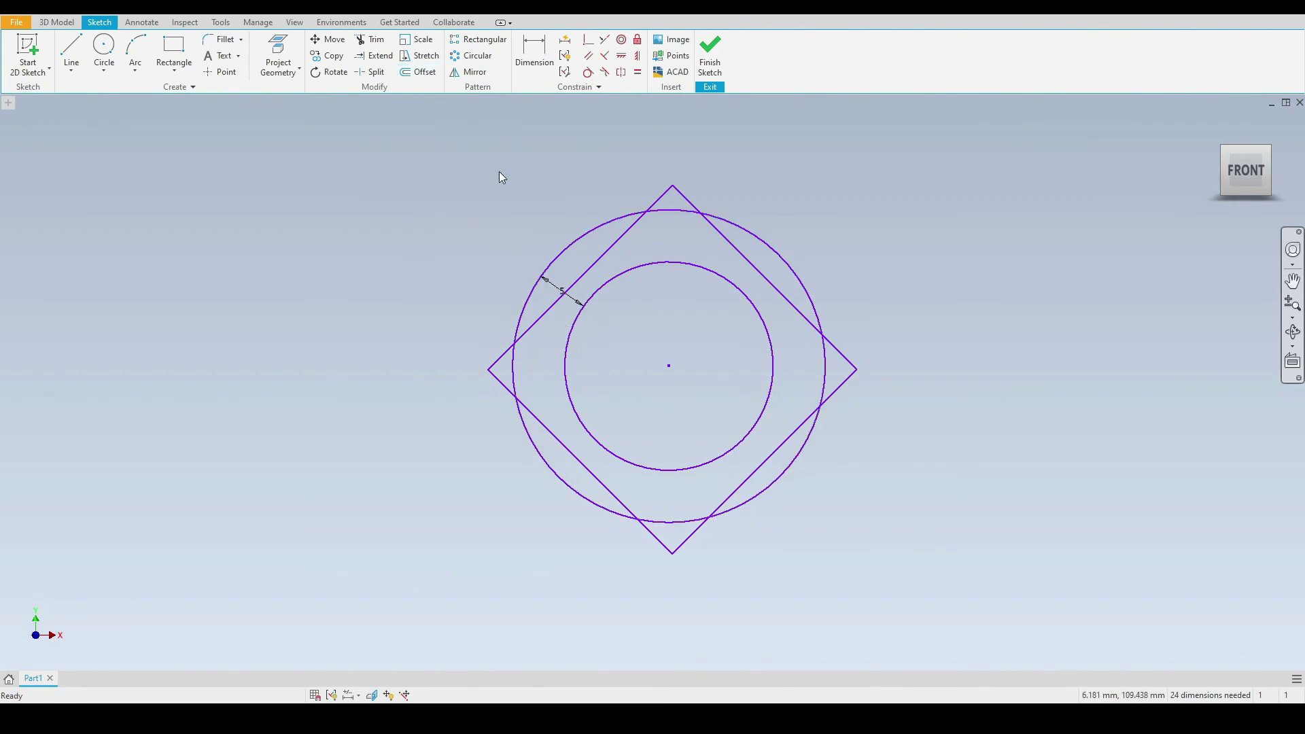
Offset the rotated square 5 mm outward to form a larger surrounding diamond.
click(423, 75)
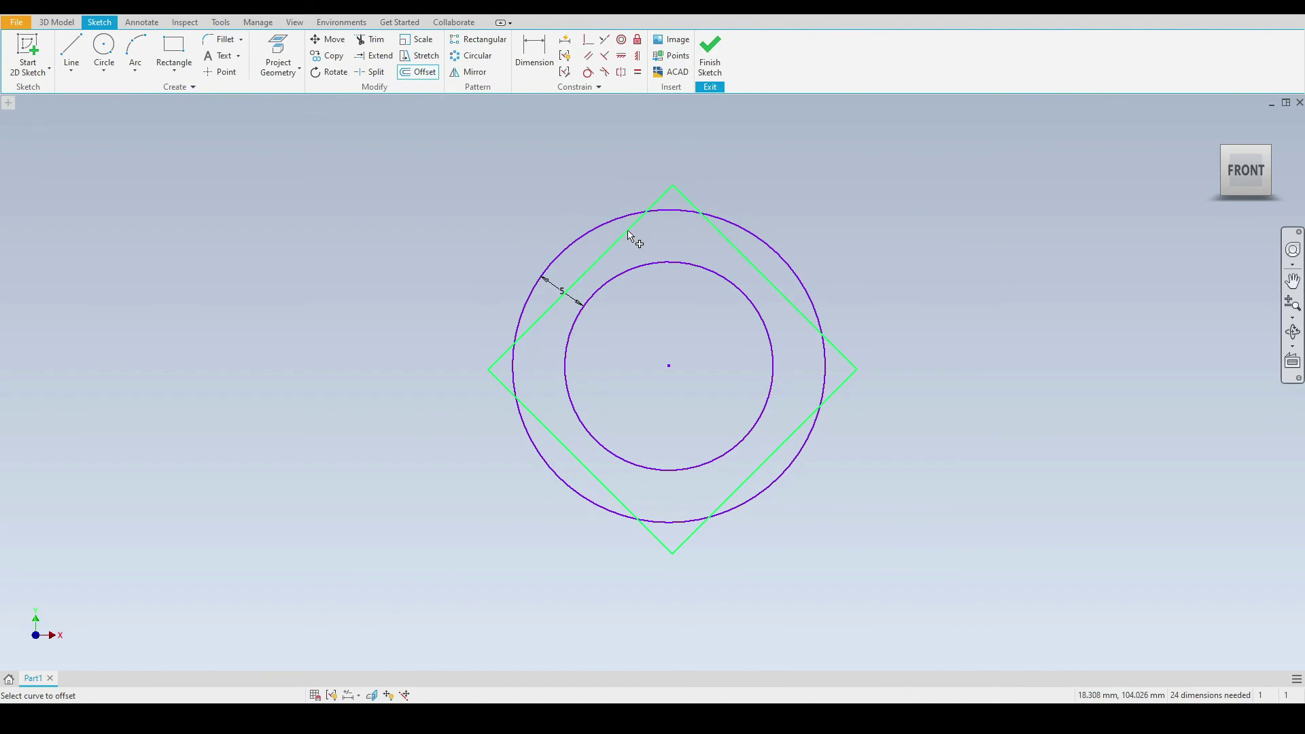
click(628, 234)
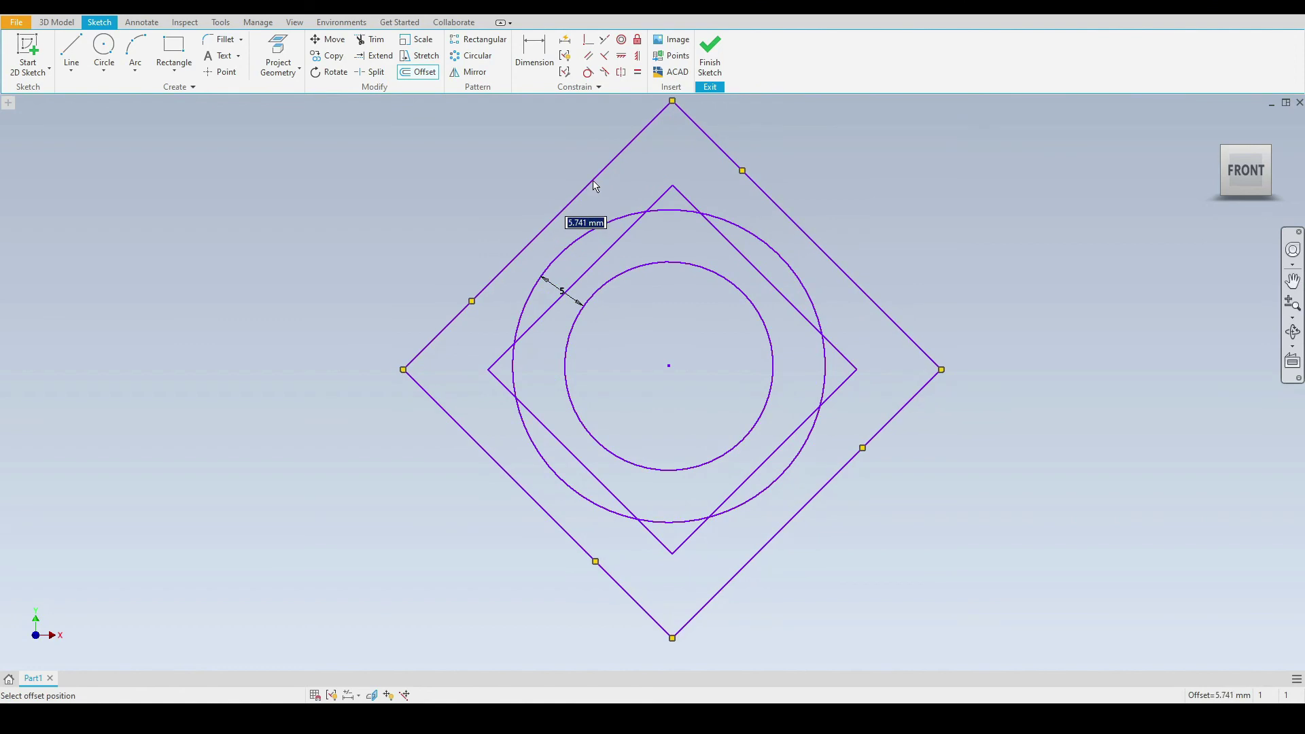
text(5)
key(Return)
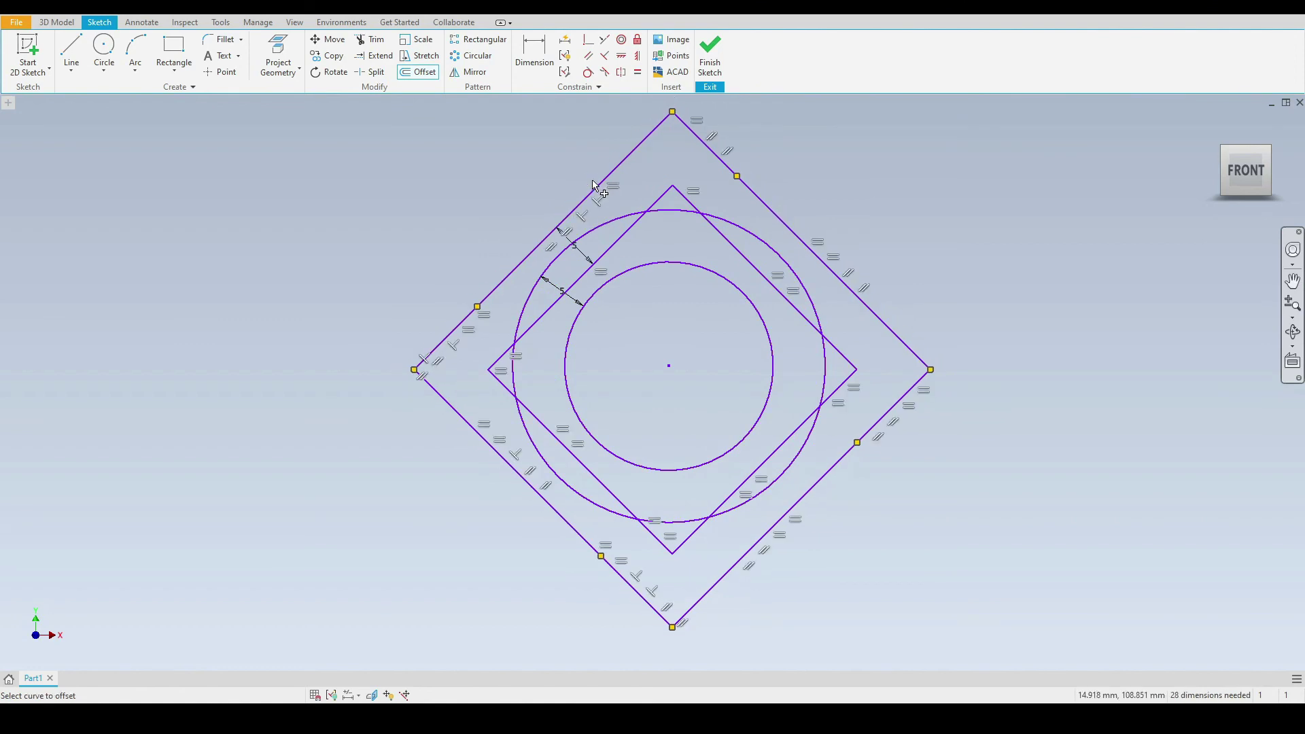
right_click(461, 182)
click(510, 183)
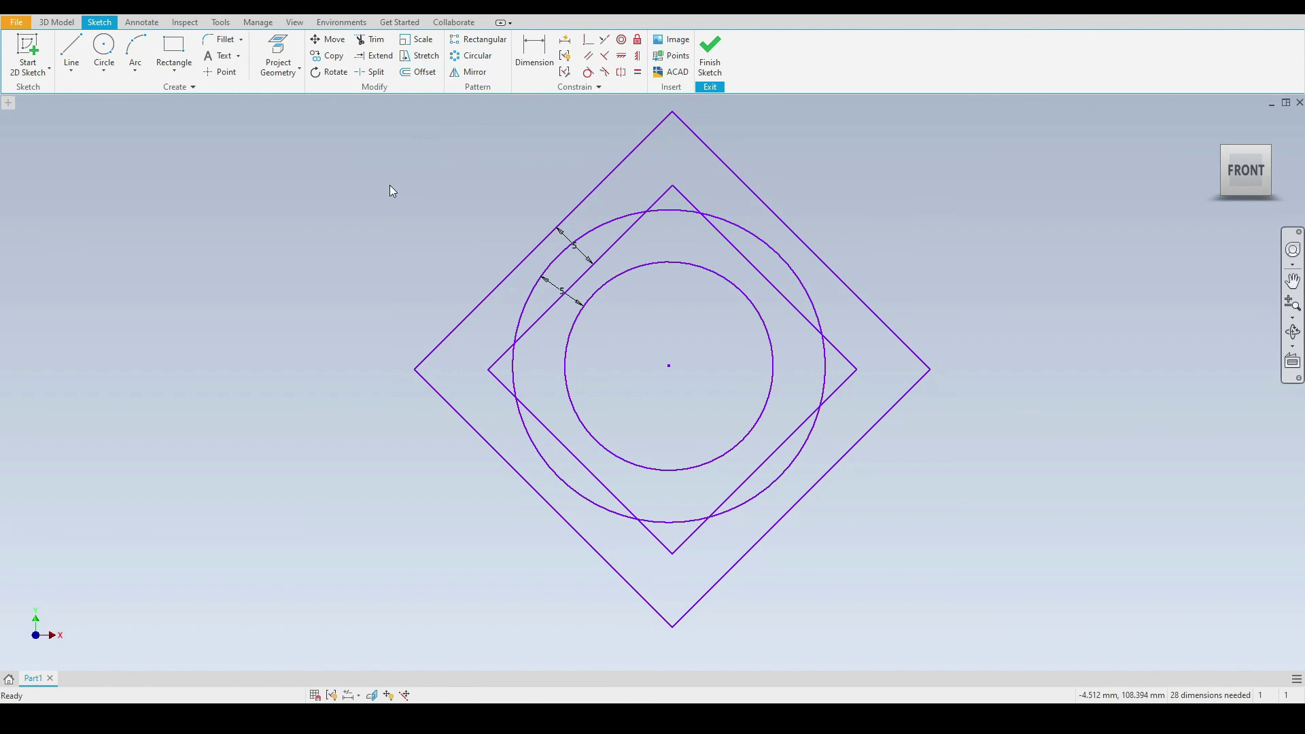